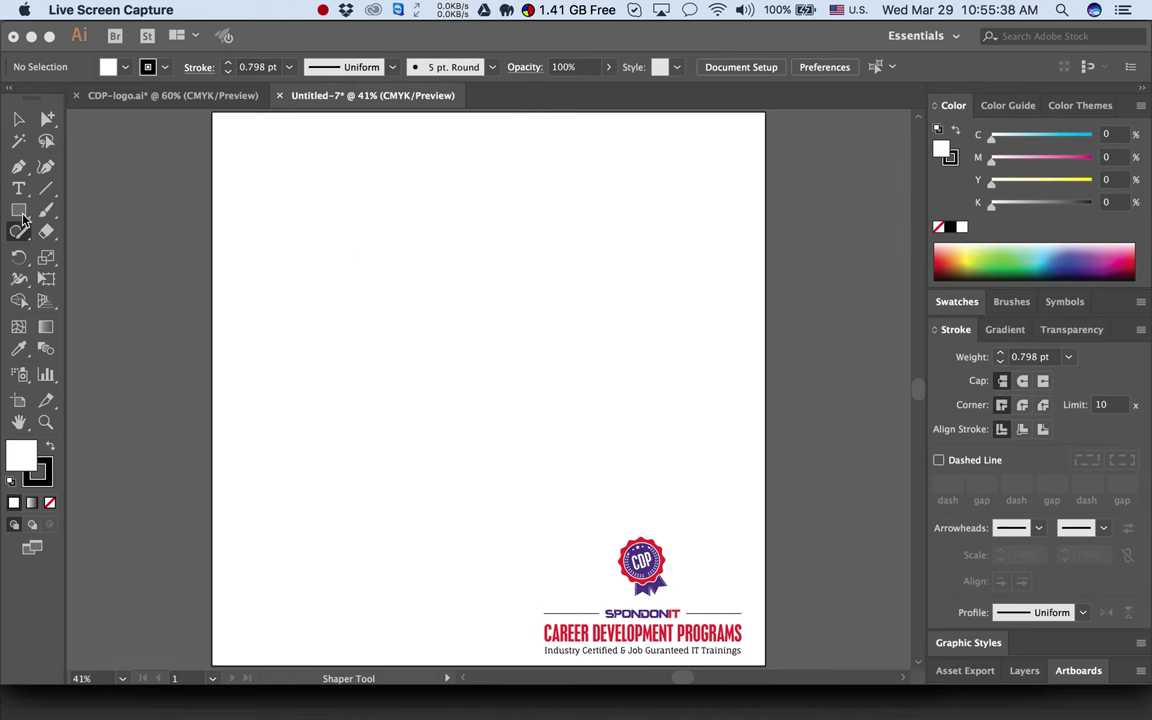
Step: Activate the Shaper Tool (Shift+N) from the toolbar's freehand drawing-tools flyout
{"action": "left_click", "coordinate": [20, 122]}
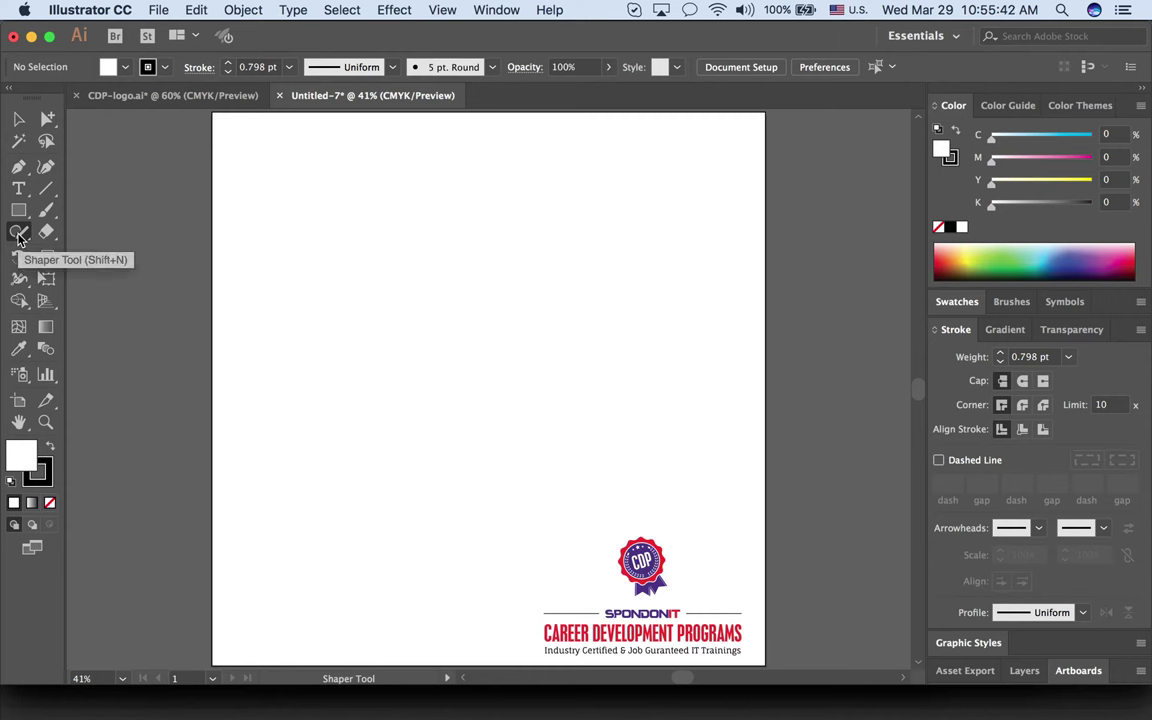
{"action": "left_click", "coordinate": [18, 236]}
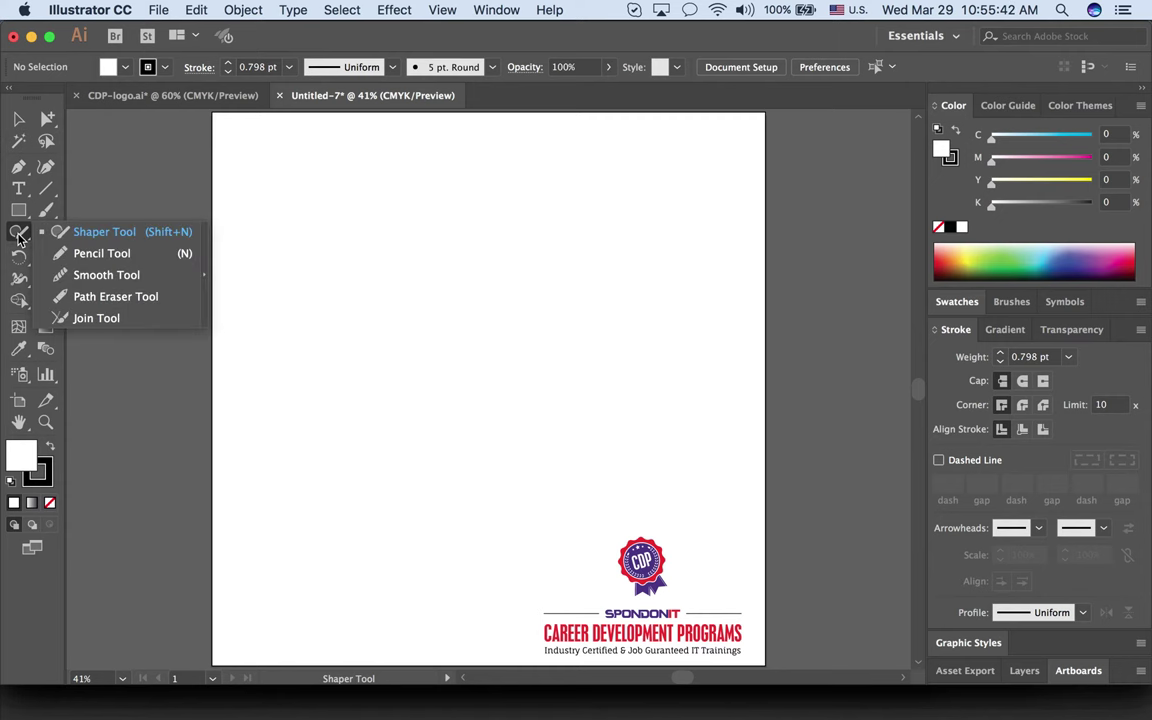
{"action": "left_click", "coordinate": [130, 238]}
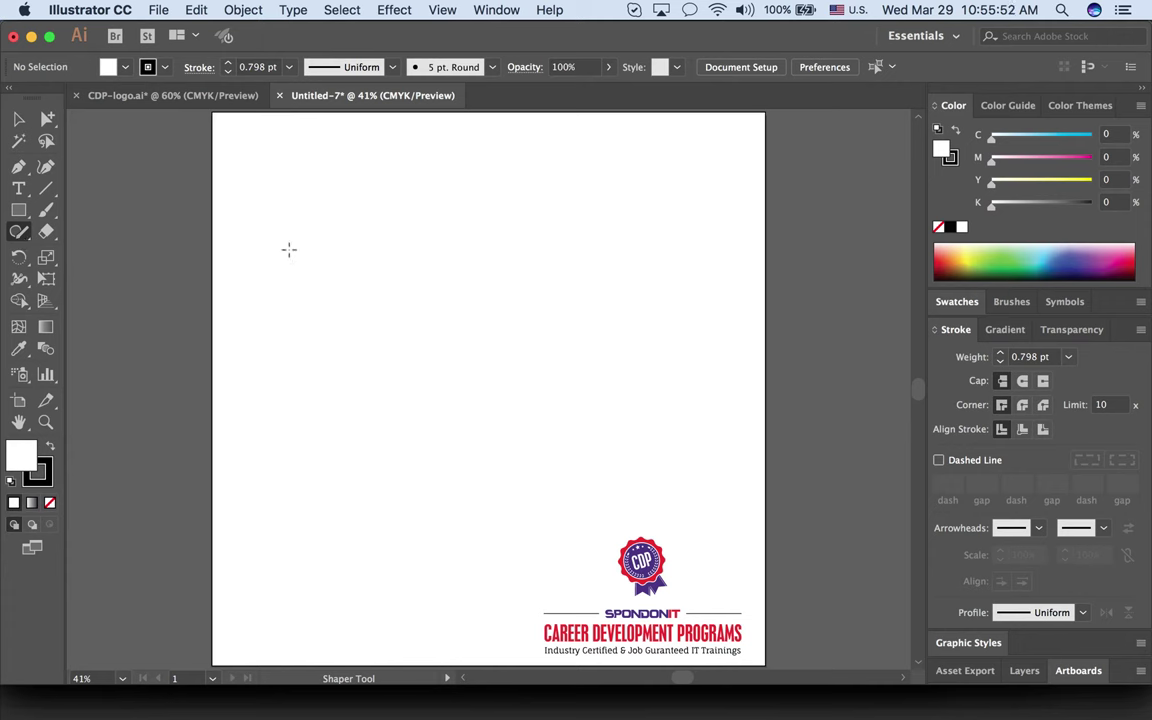
Step: Scribble a rough circle near the top left and a square beside it, producing clean grey shapes
{"action": "left_click_drag", "start_coordinate": [301, 235], "coordinate": [324, 280]}
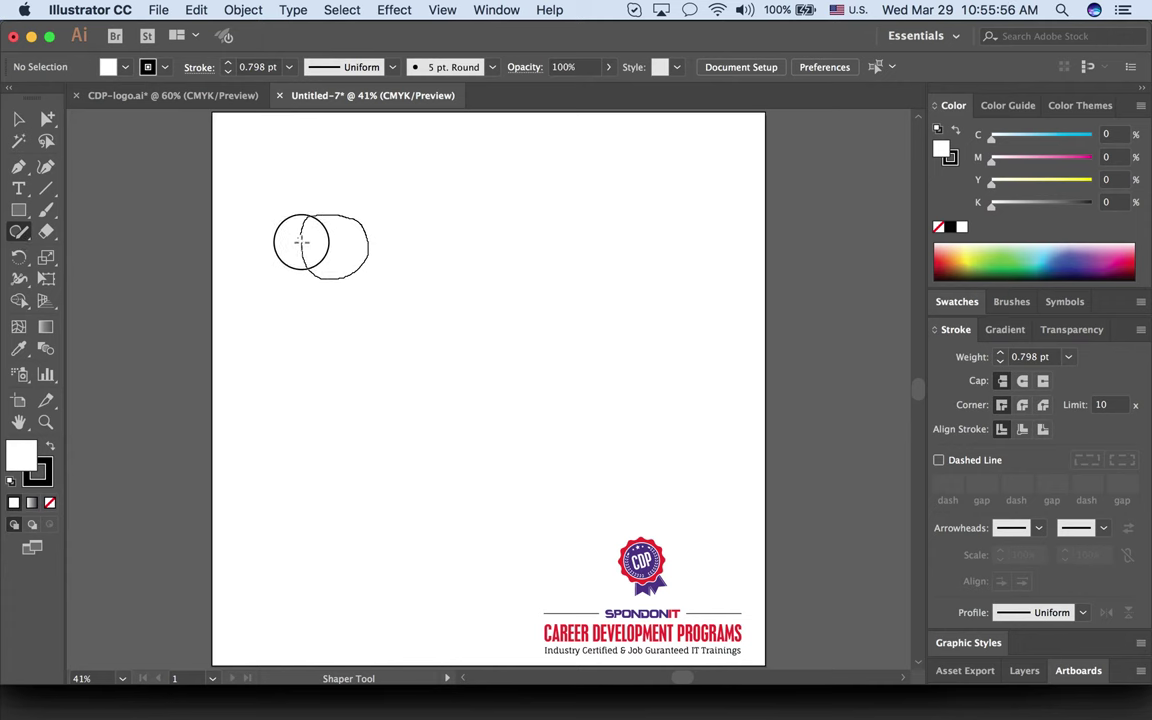
{"action": "left_click_drag", "start_coordinate": [324, 280], "coordinate": [302, 232]}
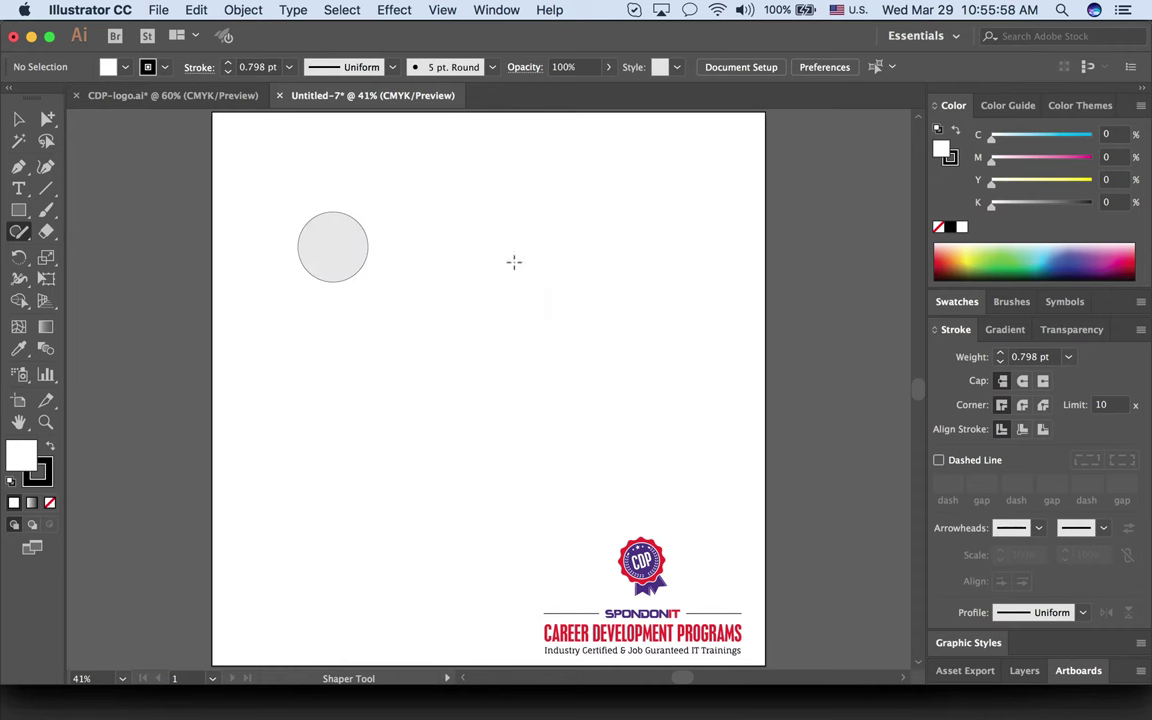
{"action": "left_click_drag", "start_coordinate": [398, 222], "coordinate": [403, 283]}
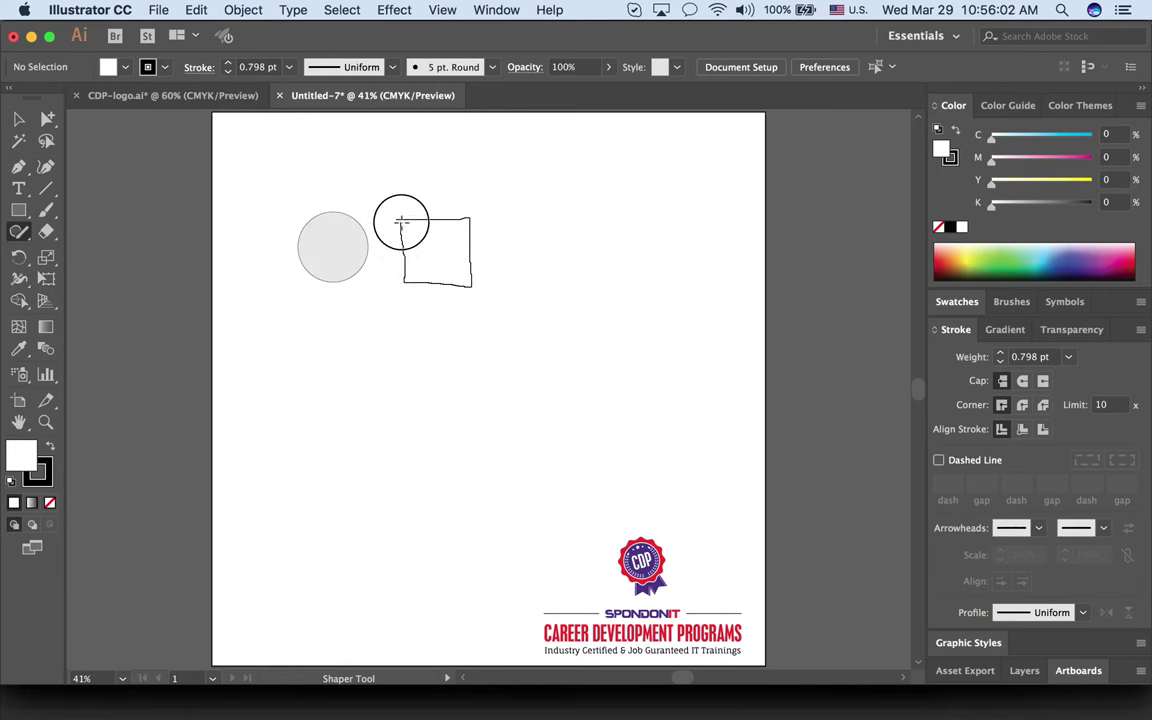
{"action": "left_click_drag", "start_coordinate": [403, 283], "coordinate": [399, 219]}
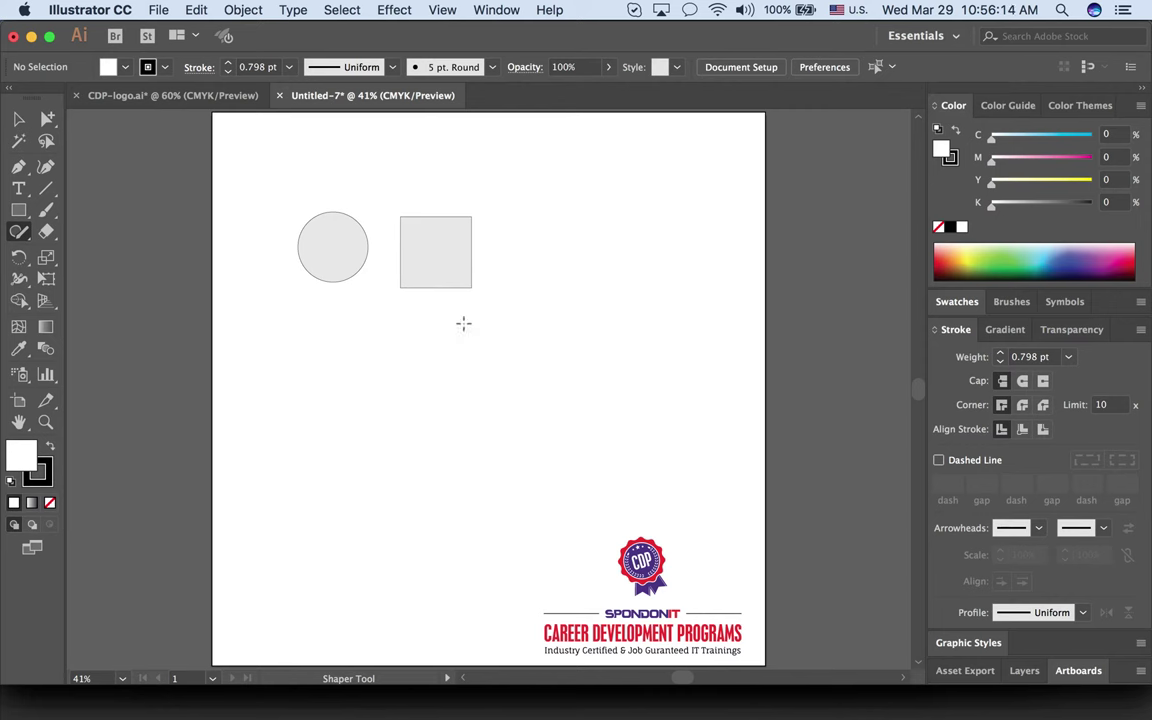
Step: Select the practice circle and square with the Selection tool and delete them
{"action": "key", "text": "super"}
{"action": "key", "text": "v"}
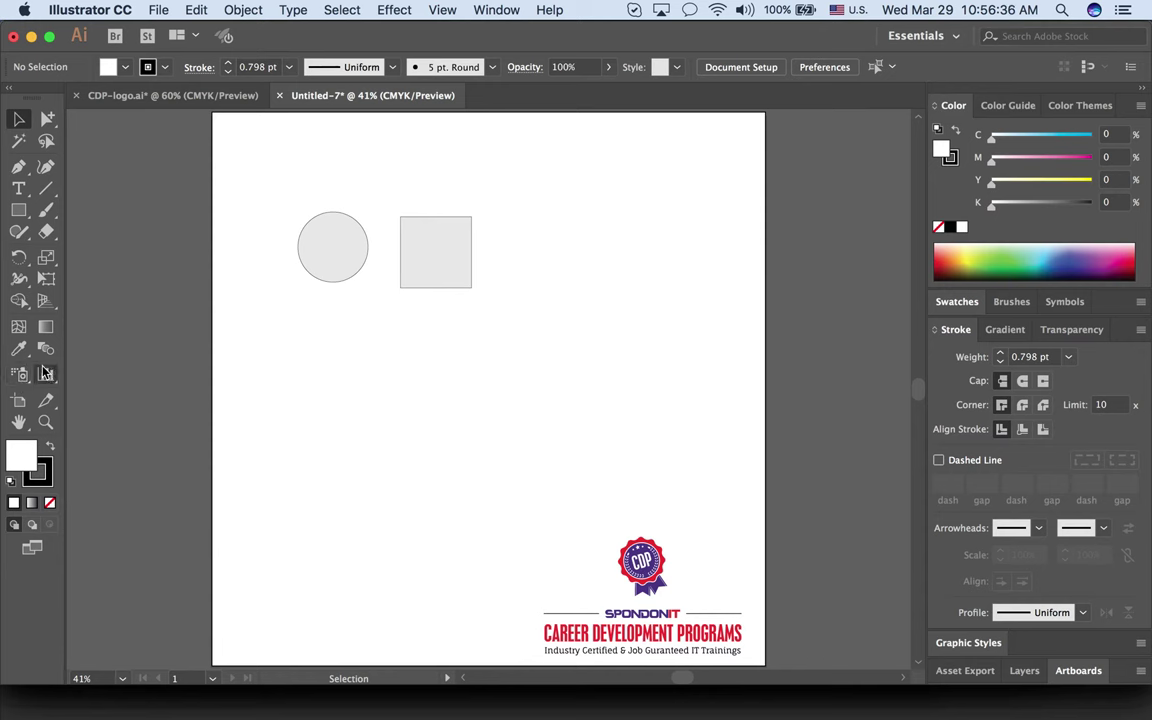
{"action": "left_click", "coordinate": [22, 303]}
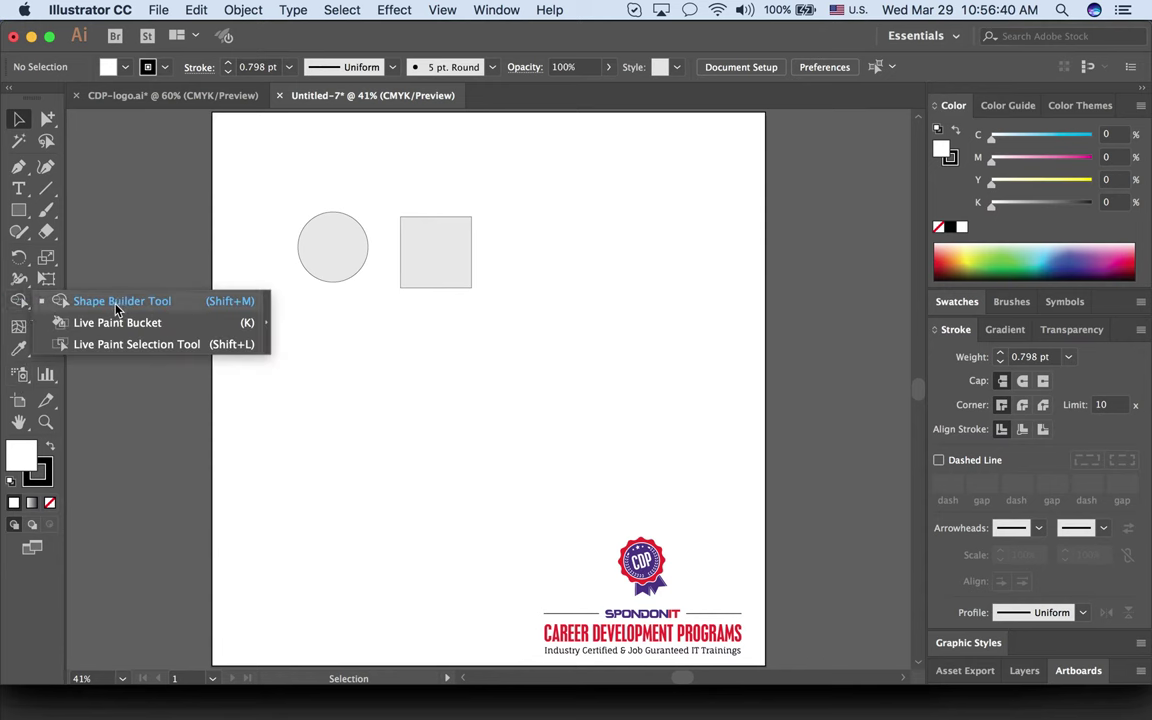
{"action": "left_click", "coordinate": [121, 301]}
{"action": "left_click", "coordinate": [18, 118]}
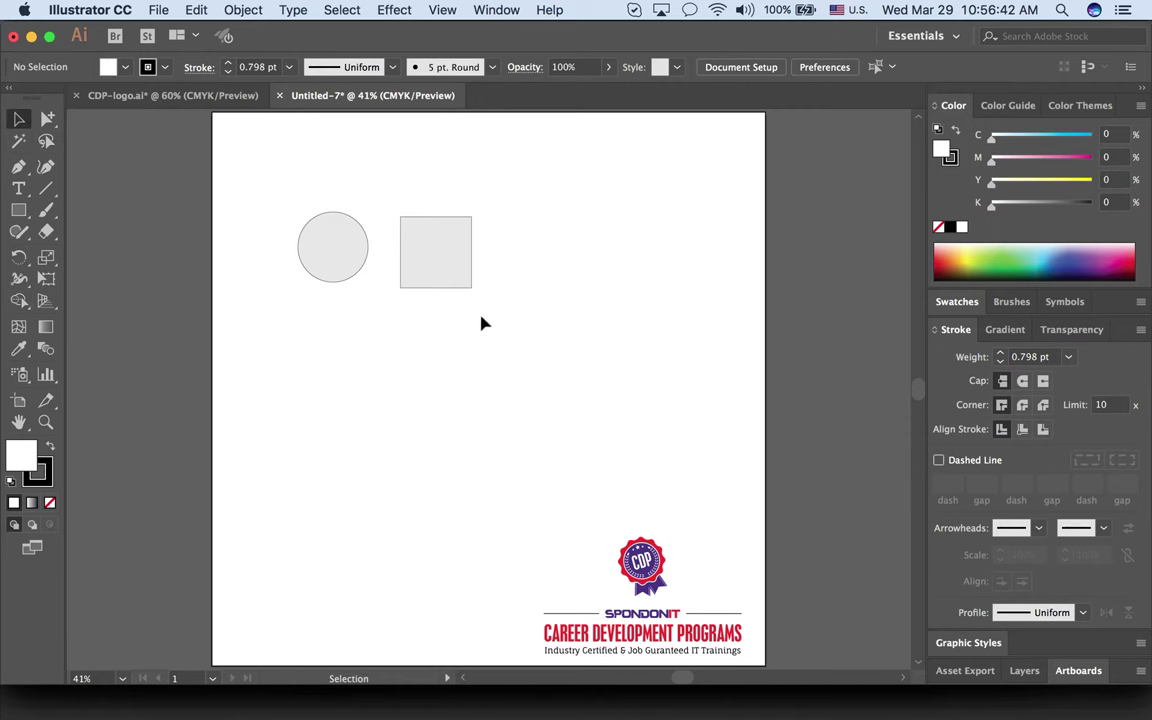
{"action": "left_click_drag", "start_coordinate": [481, 324], "coordinate": [309, 204]}
{"action": "key", "text": "Delete"}
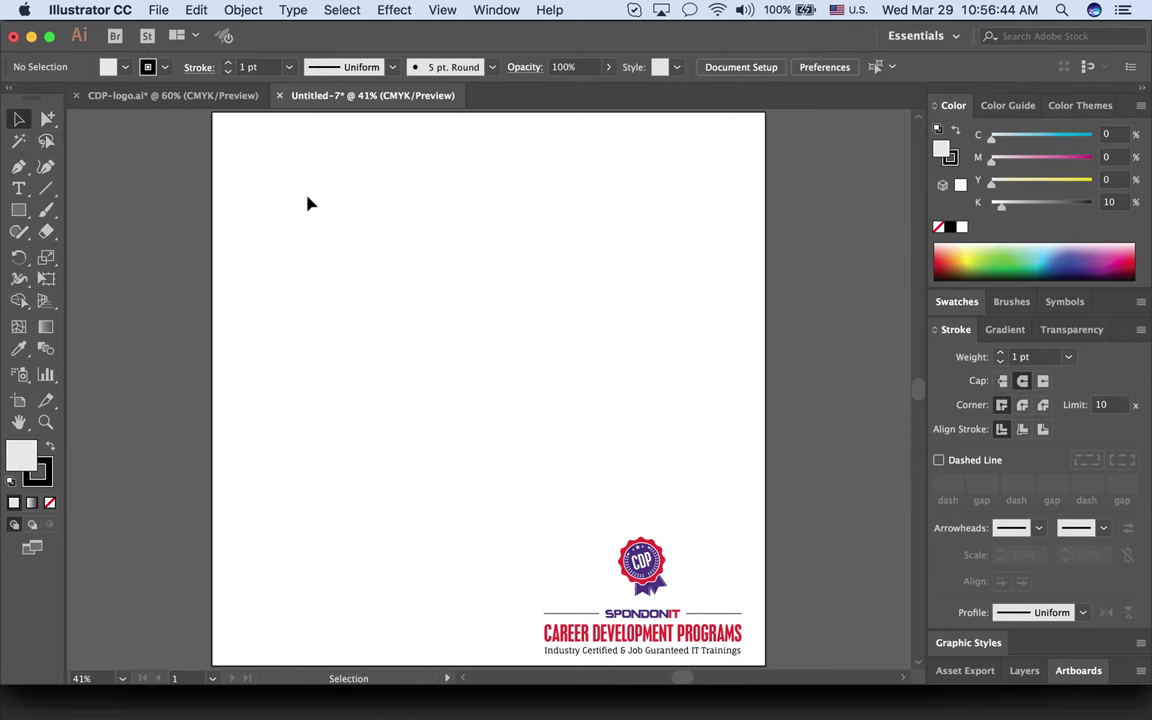
Step: Draw a tall grey rectangle near the artboard's top left with the Rectangle tool
{"action": "left_click", "coordinate": [18, 211]}
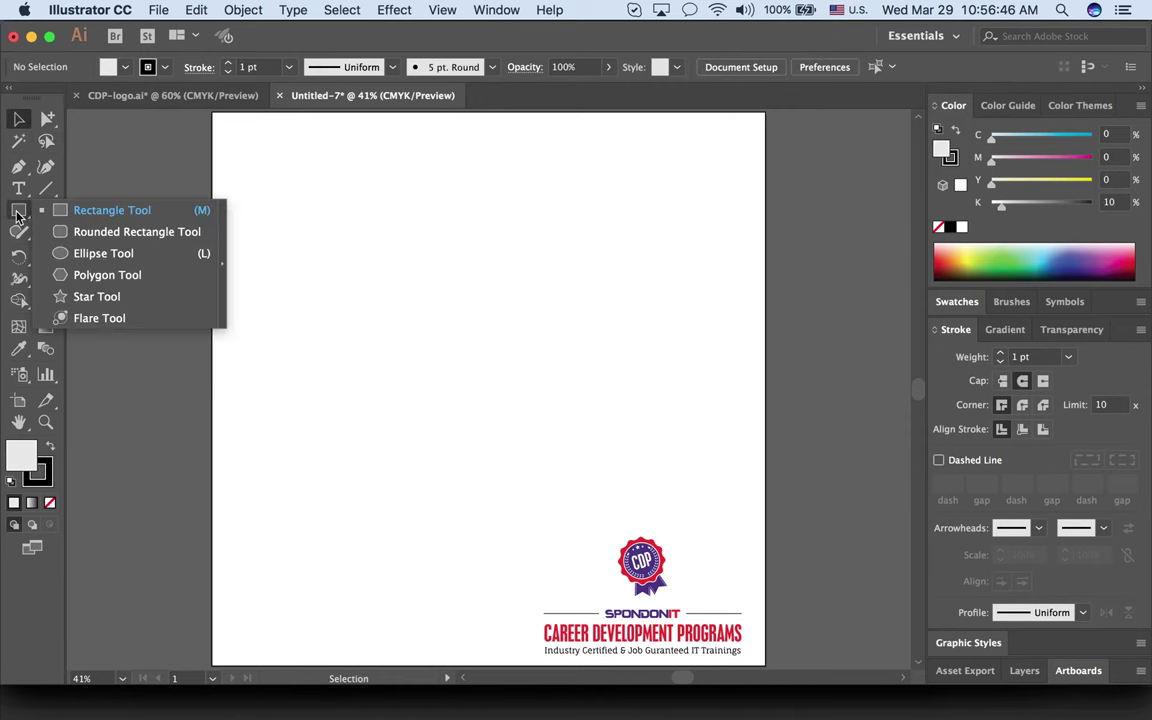
{"action": "left_click", "coordinate": [111, 210]}
{"action": "left_click_drag", "start_coordinate": [348, 212], "coordinate": [450, 394]}
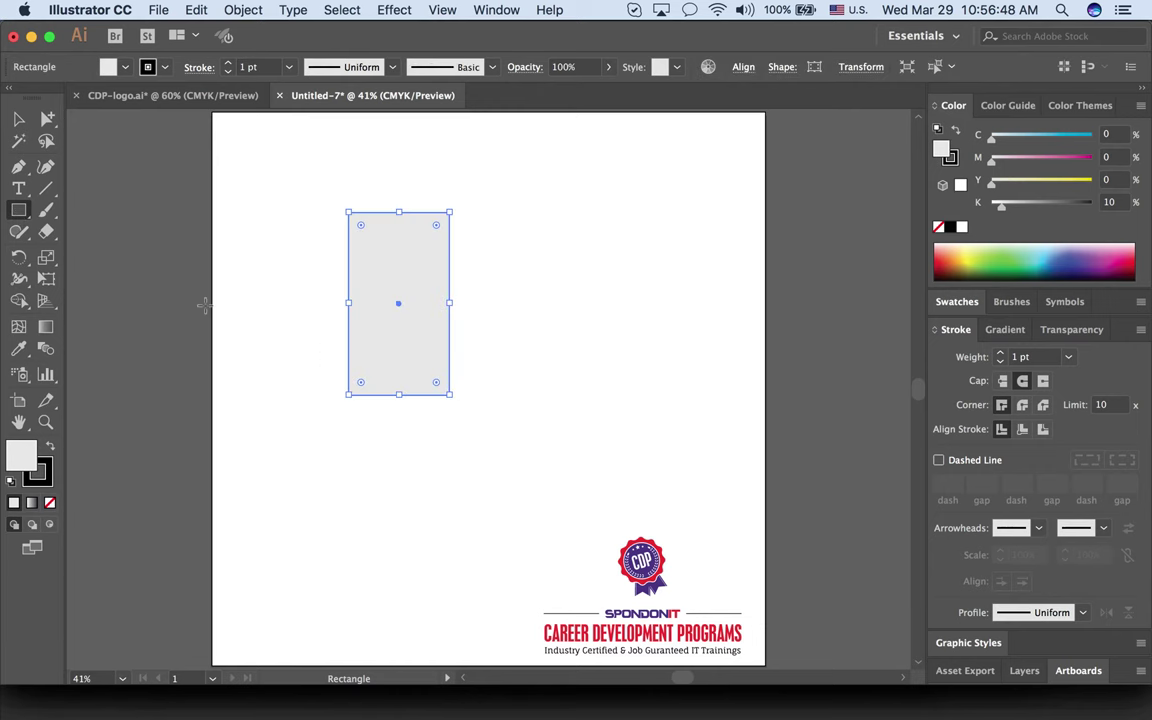
Step: Add an ellipse overlapping the rectangle's right edge, nudging it slightly left
{"action": "left_click", "coordinate": [18, 211]}
{"action": "left_click", "coordinate": [103, 254]}
{"action": "left_click_drag", "start_coordinate": [461, 304], "coordinate": [513, 345]}
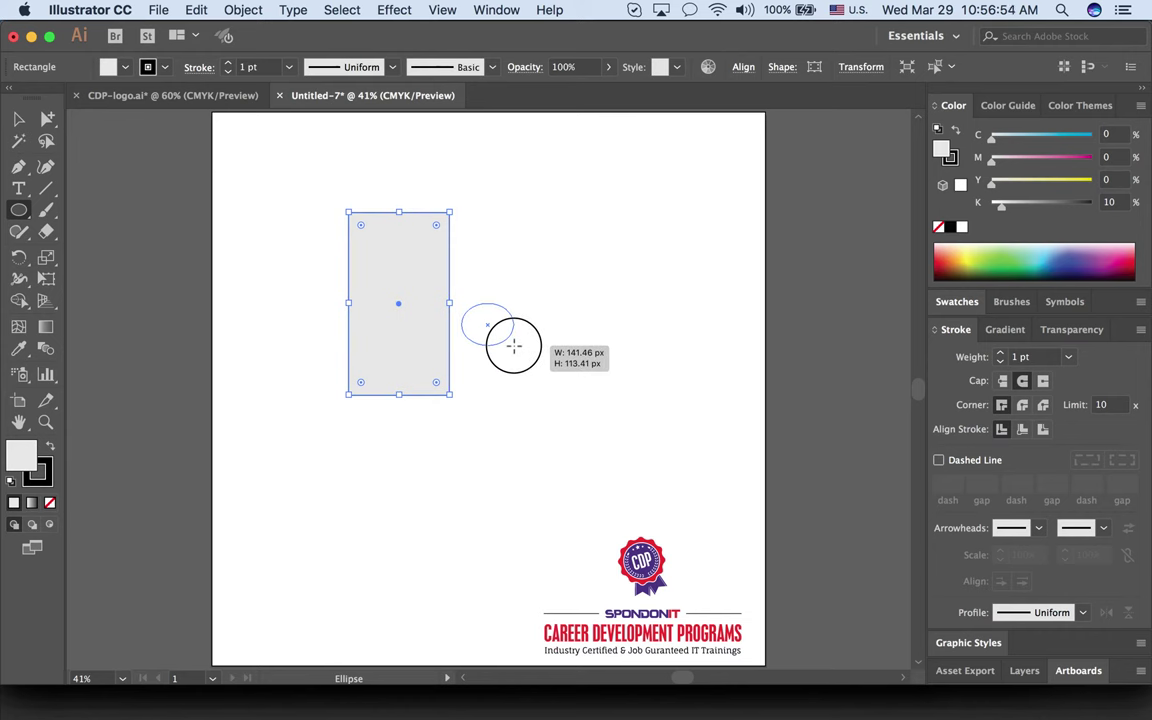
{"action": "left_click_drag", "start_coordinate": [513, 345], "coordinate": [520, 354]}
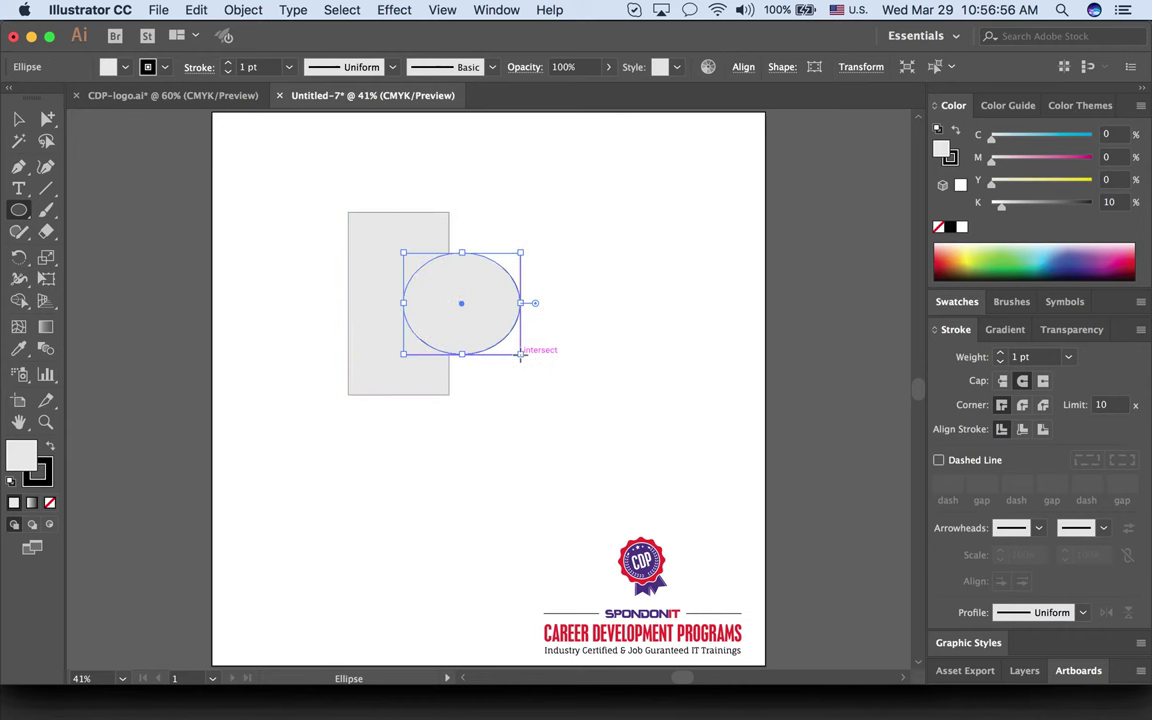
{"action": "key", "text": "v"}
{"action": "left_click_drag", "start_coordinate": [501, 309], "coordinate": [496, 312]}
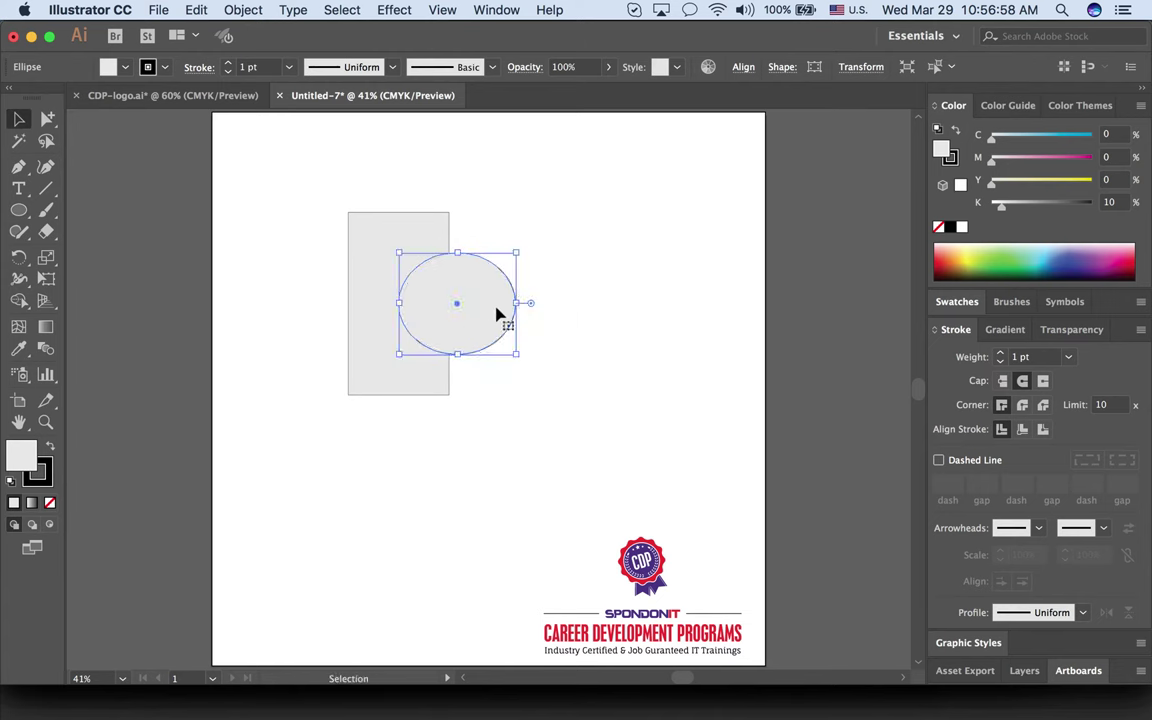
{"action": "left_click", "coordinate": [608, 368]}
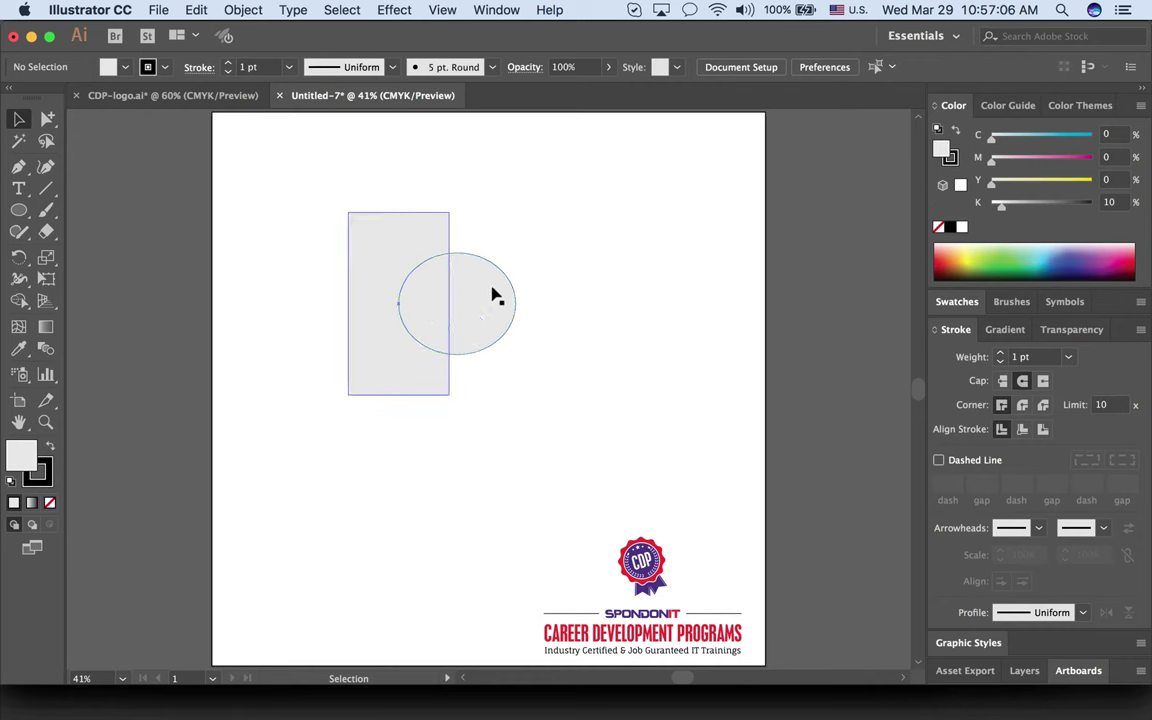
Step: Shape Builder the ellipse's overlap into the rectangle, leaving a half-oval bulge on its right
{"action": "left_click_drag", "start_coordinate": [560, 391], "coordinate": [386, 272]}
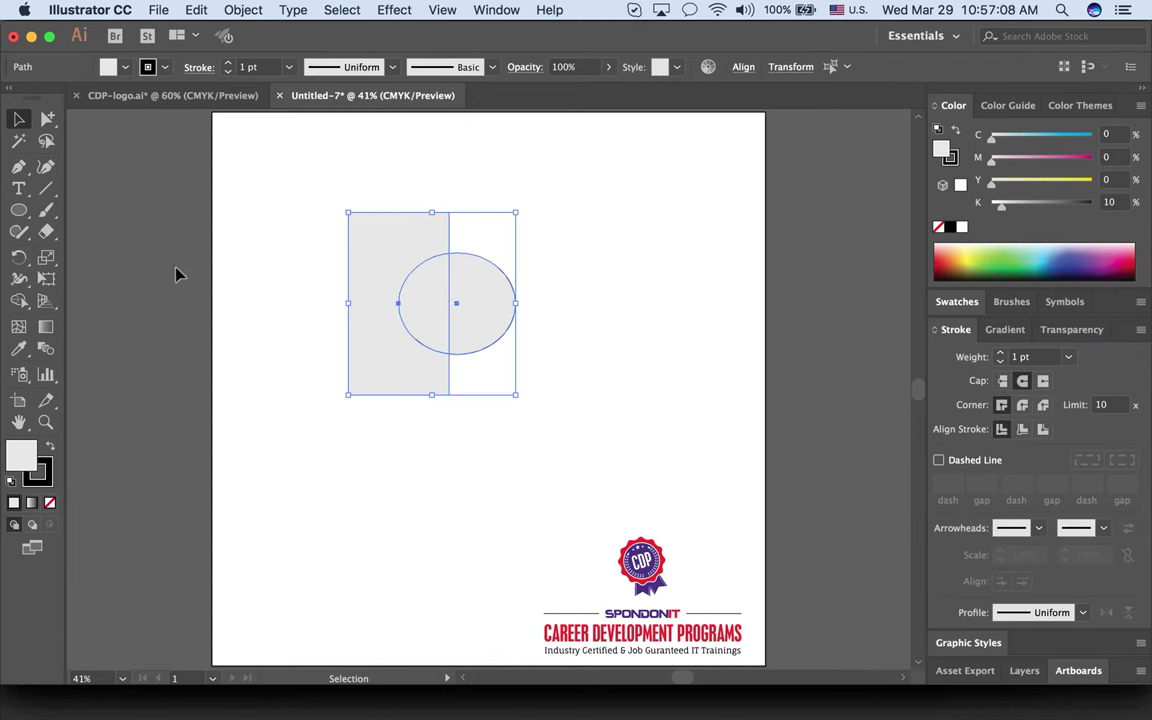
{"action": "left_click", "coordinate": [20, 300]}
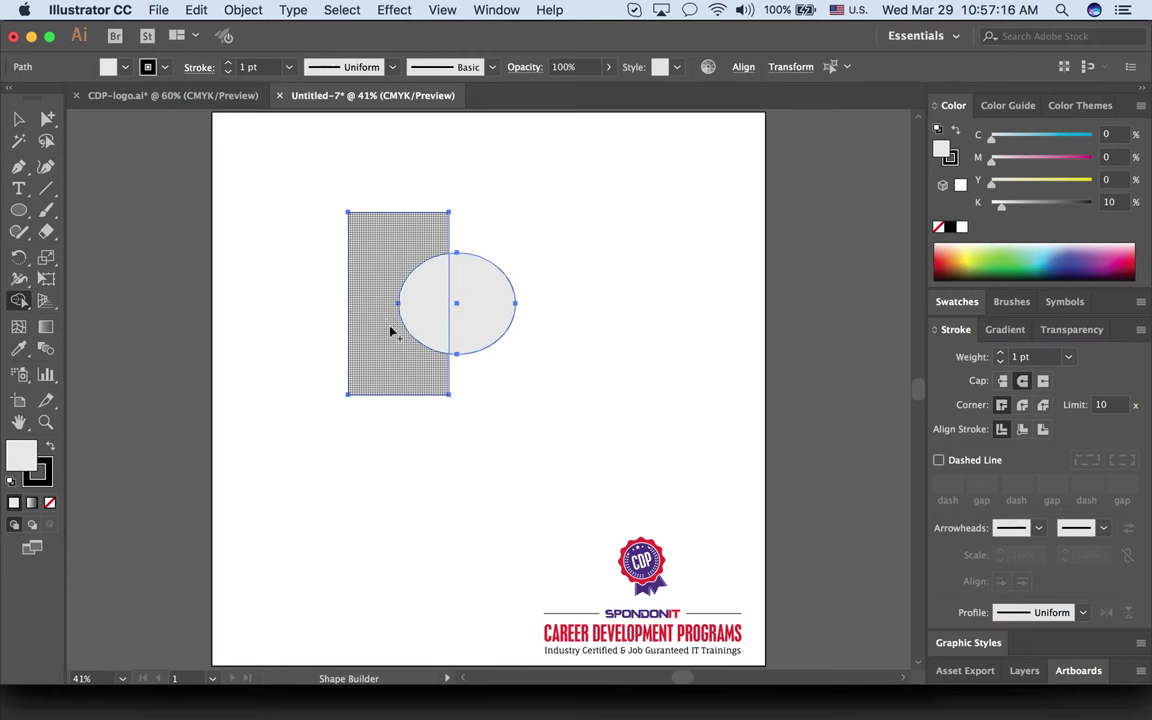
{"action": "left_click_drag", "start_coordinate": [389, 335], "coordinate": [421, 321]}
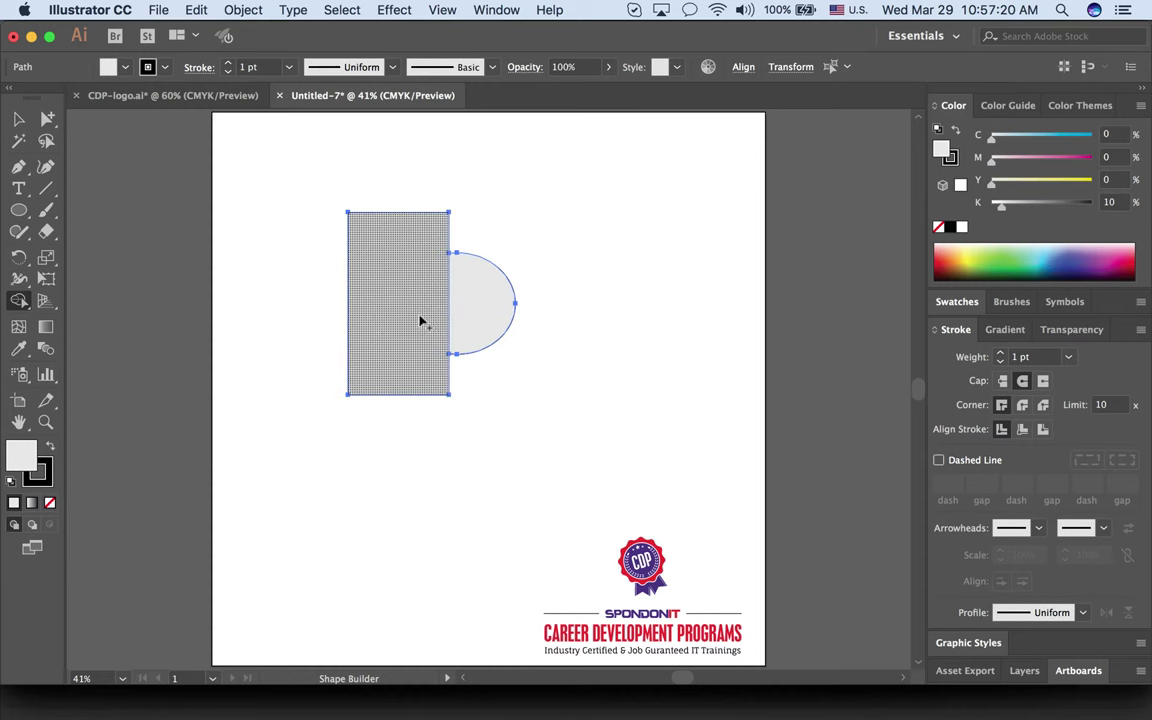
{"action": "left_click", "coordinate": [19, 120]}
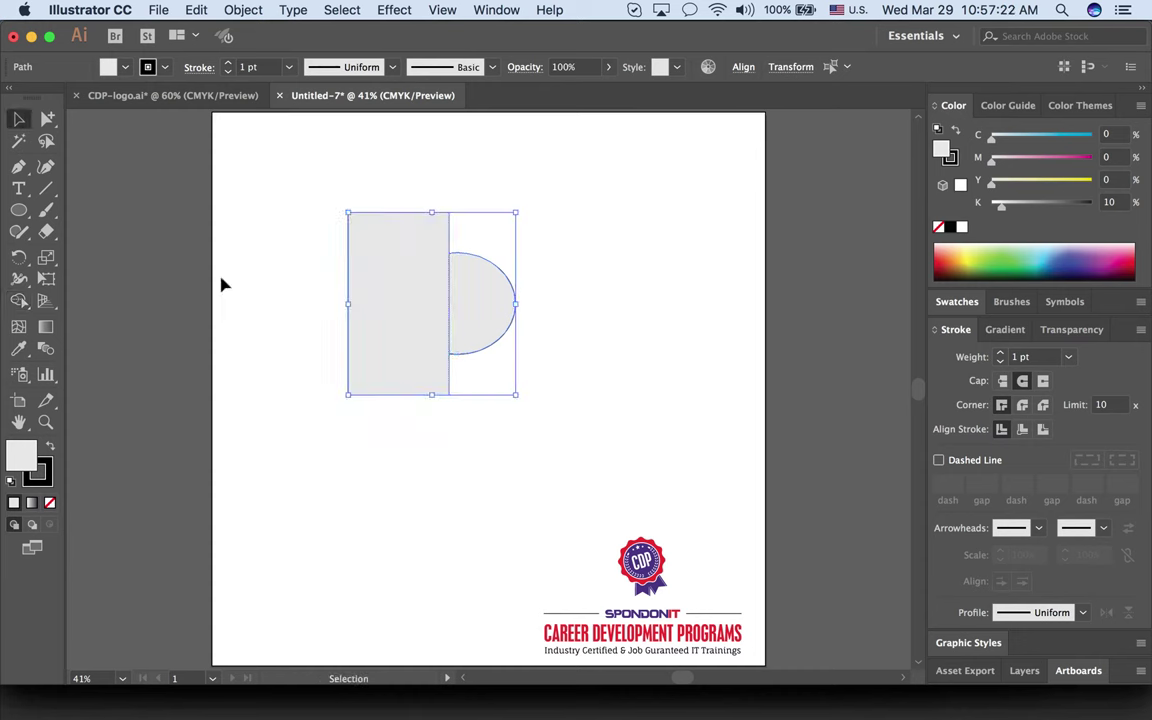
{"action": "left_click", "coordinate": [249, 318]}
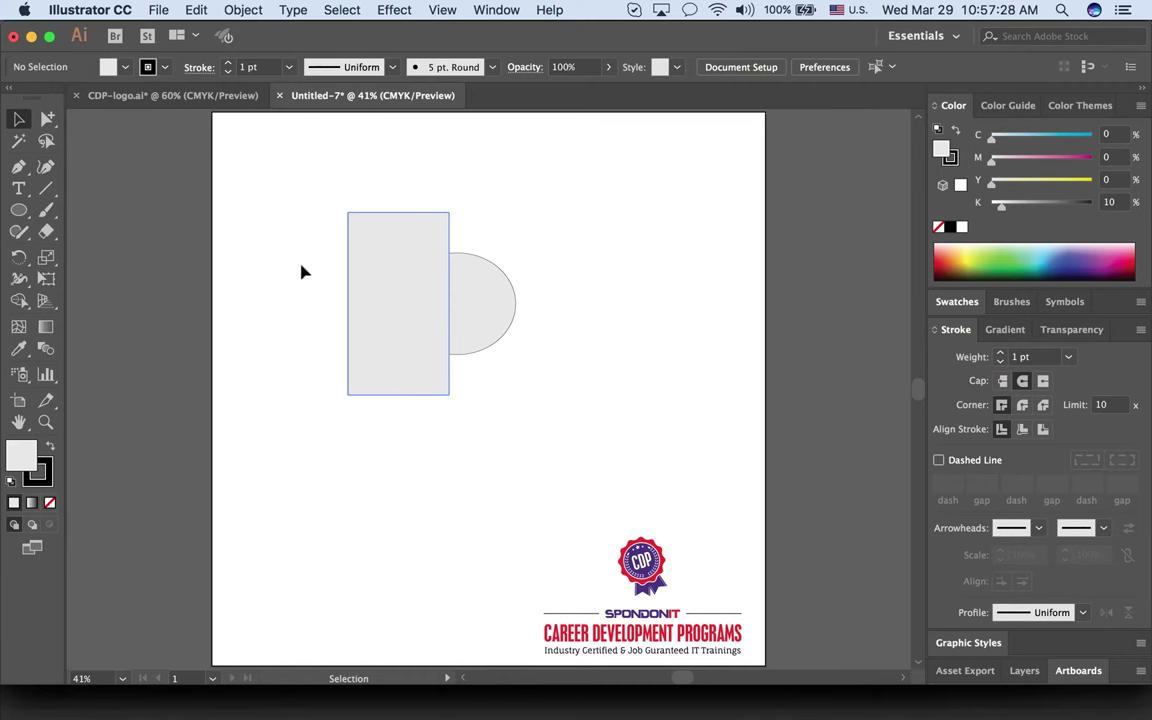
Step: Fuse the rectangle and its half-circle bulge into one shape with the Shape Builder (Shift+M)
{"action": "left_click", "coordinate": [490, 317]}
{"action": "left_click", "coordinate": [569, 396]}
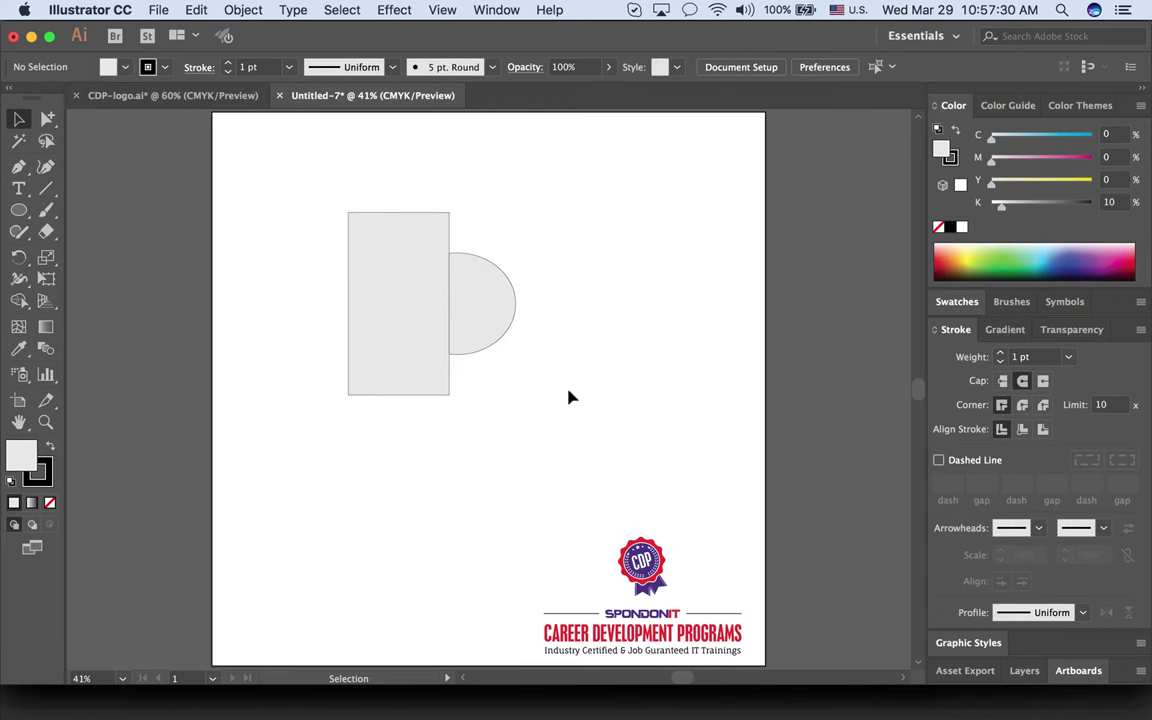
{"action": "left_click_drag", "start_coordinate": [569, 396], "coordinate": [360, 311]}
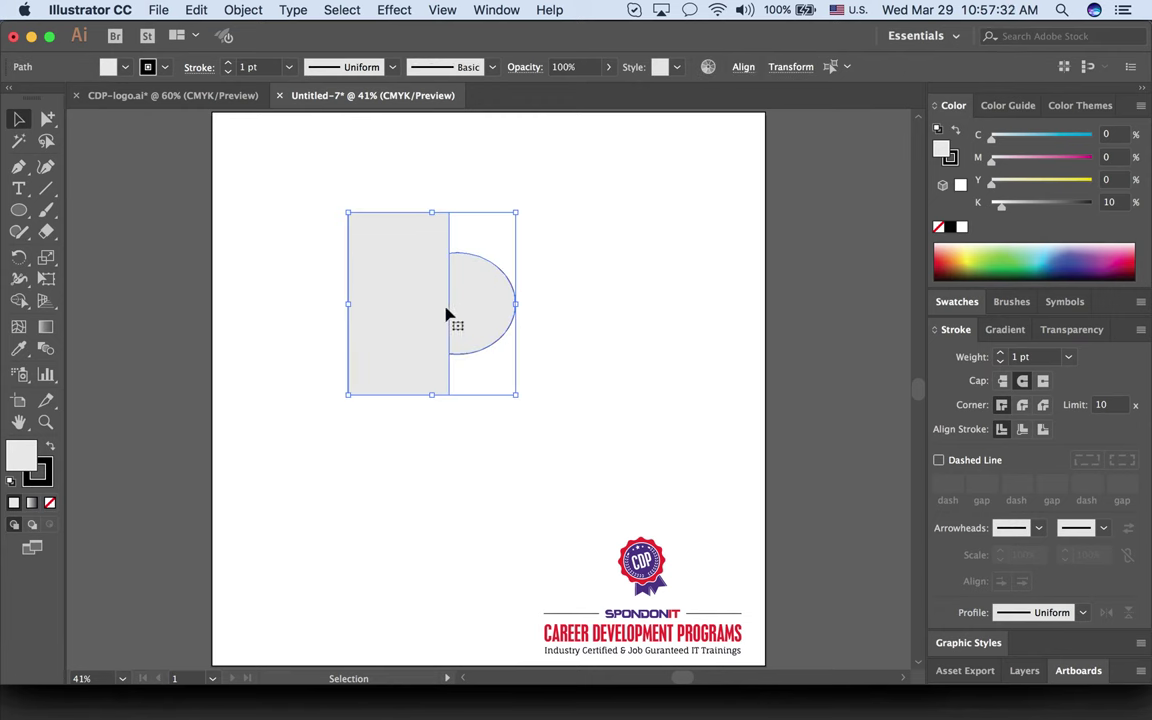
{"action": "key", "text": "shift+m"}
{"action": "left_click_drag", "start_coordinate": [419, 315], "coordinate": [463, 314]}
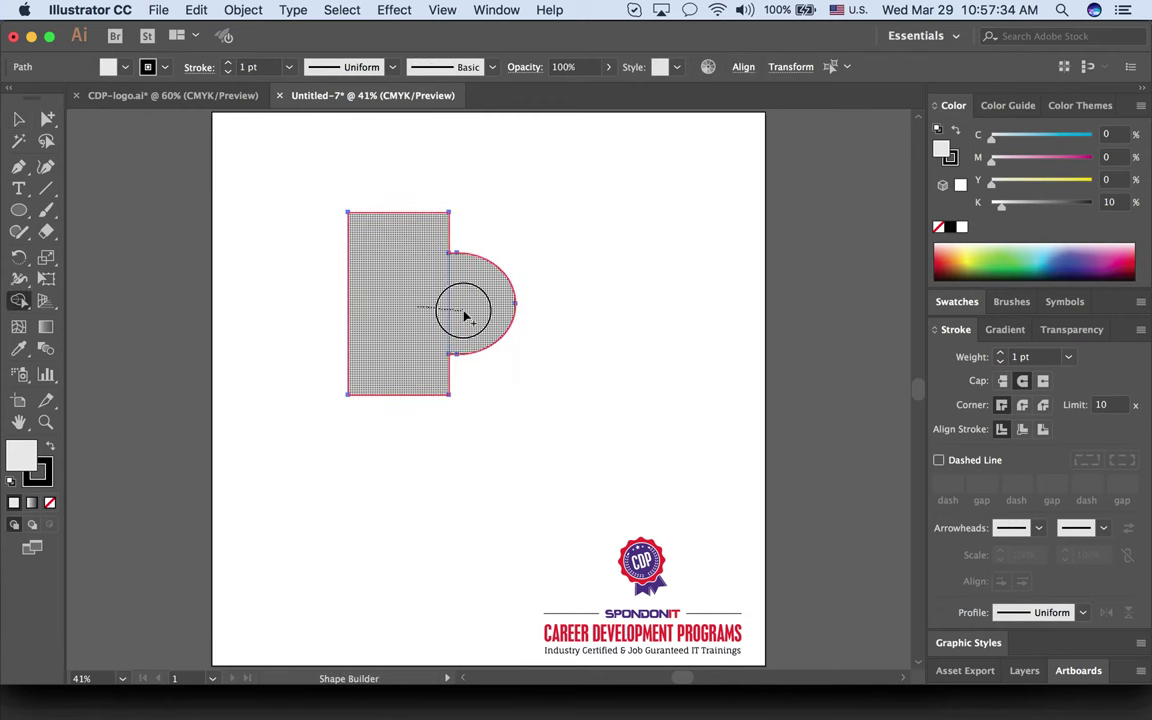
{"action": "left_click", "coordinate": [18, 119]}
{"action": "left_click", "coordinate": [270, 303]}
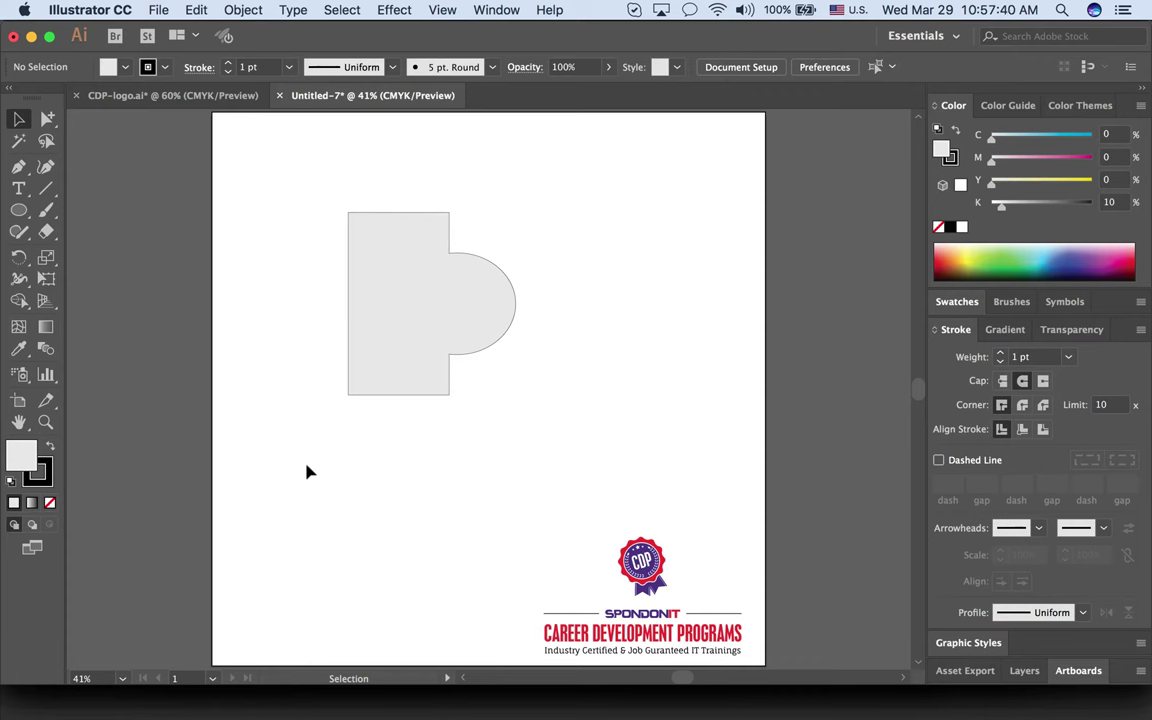
Step: Reselect the merged shape to confirm it is a single path
{"action": "left_click_drag", "start_coordinate": [288, 473], "coordinate": [427, 345]}
{"action": "left_click", "coordinate": [607, 411]}
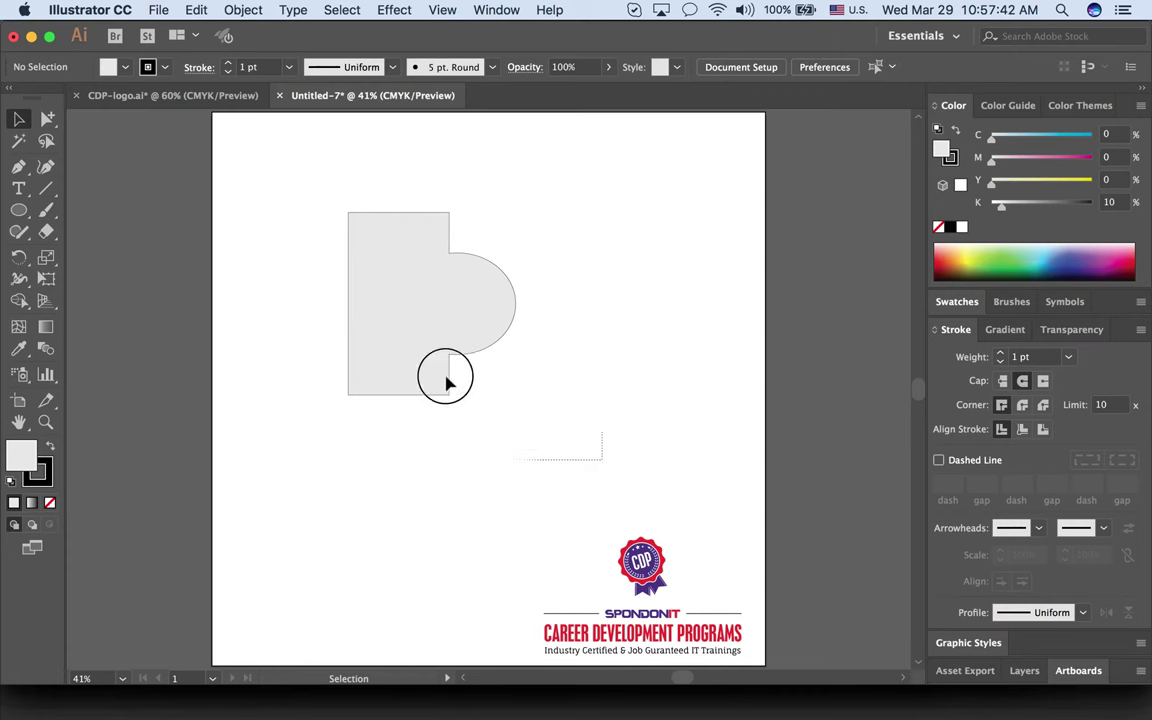
{"action": "left_click", "coordinate": [446, 381]}
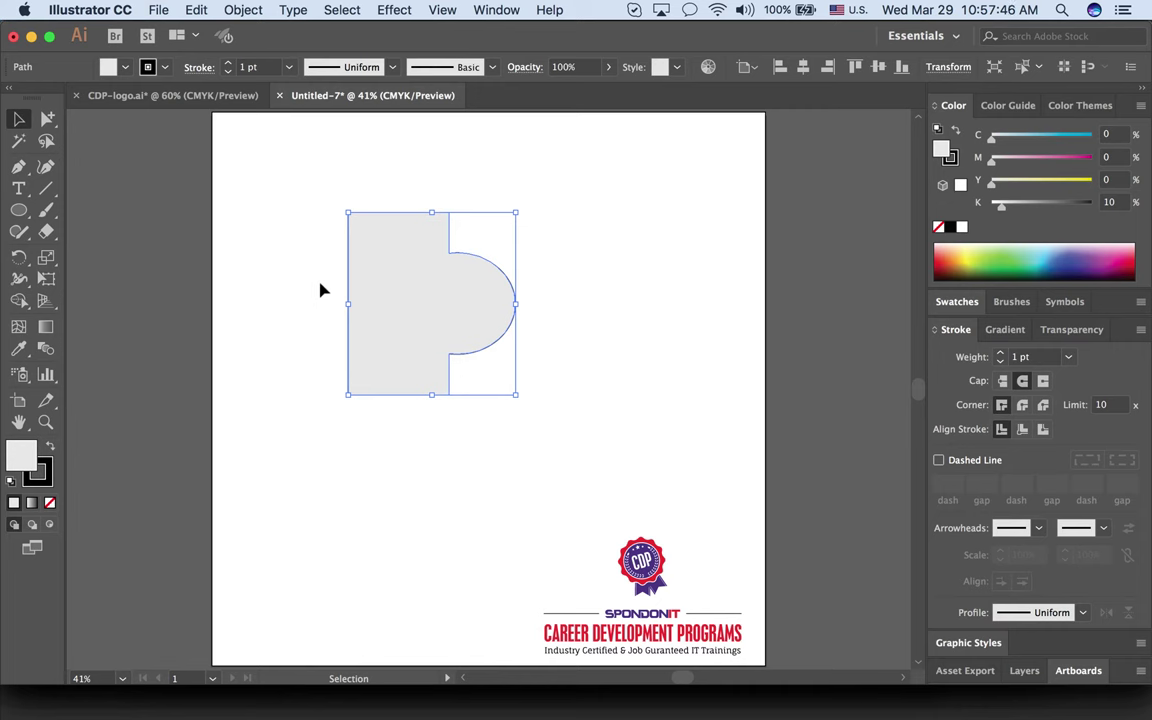
Step: Delete the merged test shape and draw a light grey rounded square in its place
{"action": "key", "text": "Delete"}
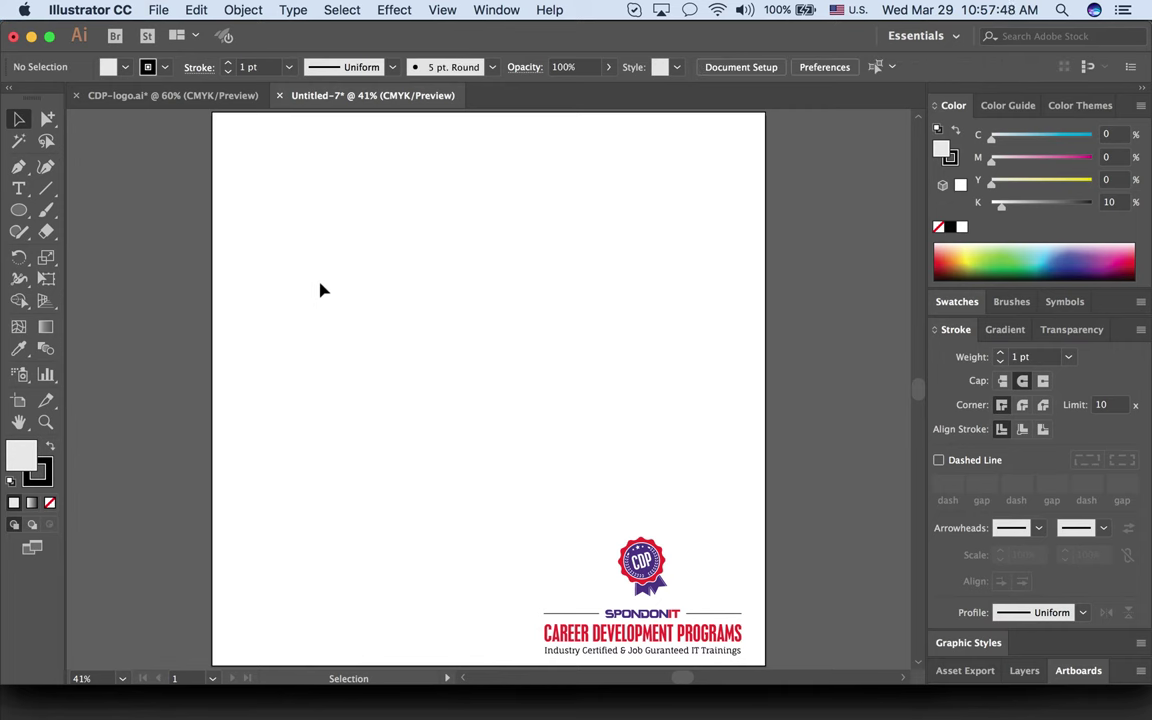
{"action": "left_click", "coordinate": [18, 210]}
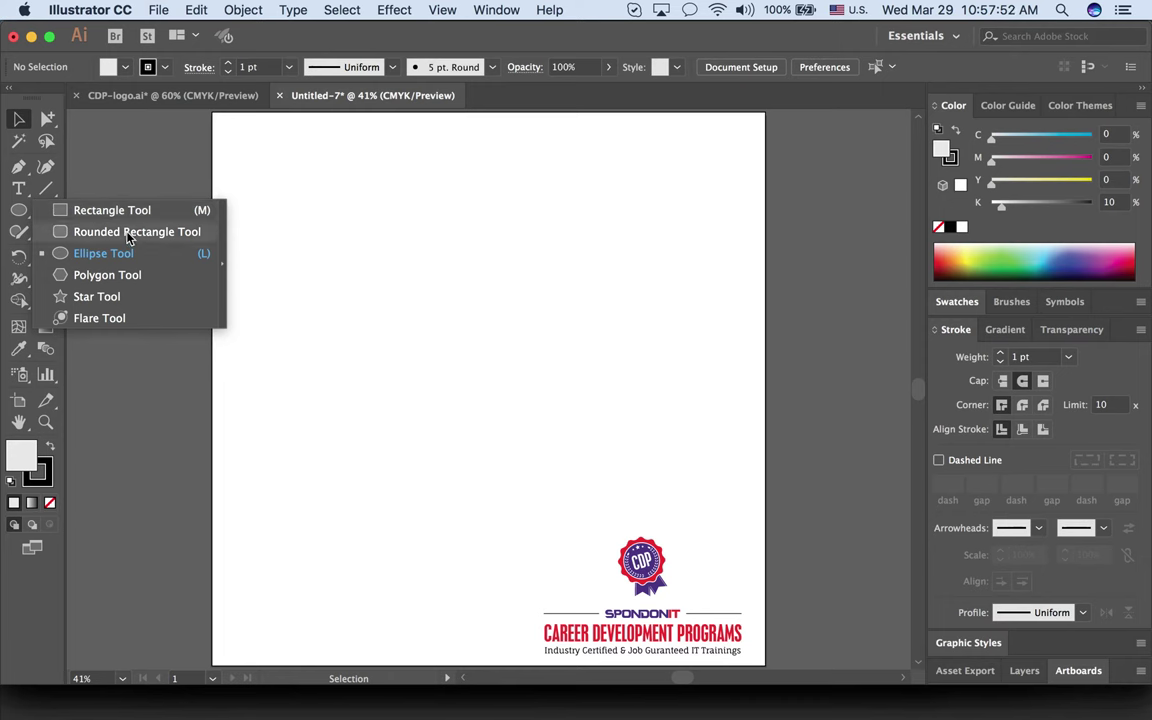
{"action": "left_click", "coordinate": [128, 232]}
{"action": "mouse_move", "coordinate": [455, 342]}
{"action": "left_mouse_down"}
{"action": "mouse_move", "coordinate": [650, 496]}
{"action": "mouse_move", "coordinate": [648, 483]}
{"action": "mouse_move", "coordinate": [632, 490]}
{"action": "mouse_move", "coordinate": [622, 478]}
{"action": "mouse_move", "coordinate": [623, 508]}
{"action": "mouse_move", "coordinate": [532, 390]}
{"action": "left_mouse_up"}
{"action": "left_click", "coordinate": [18, 119]}
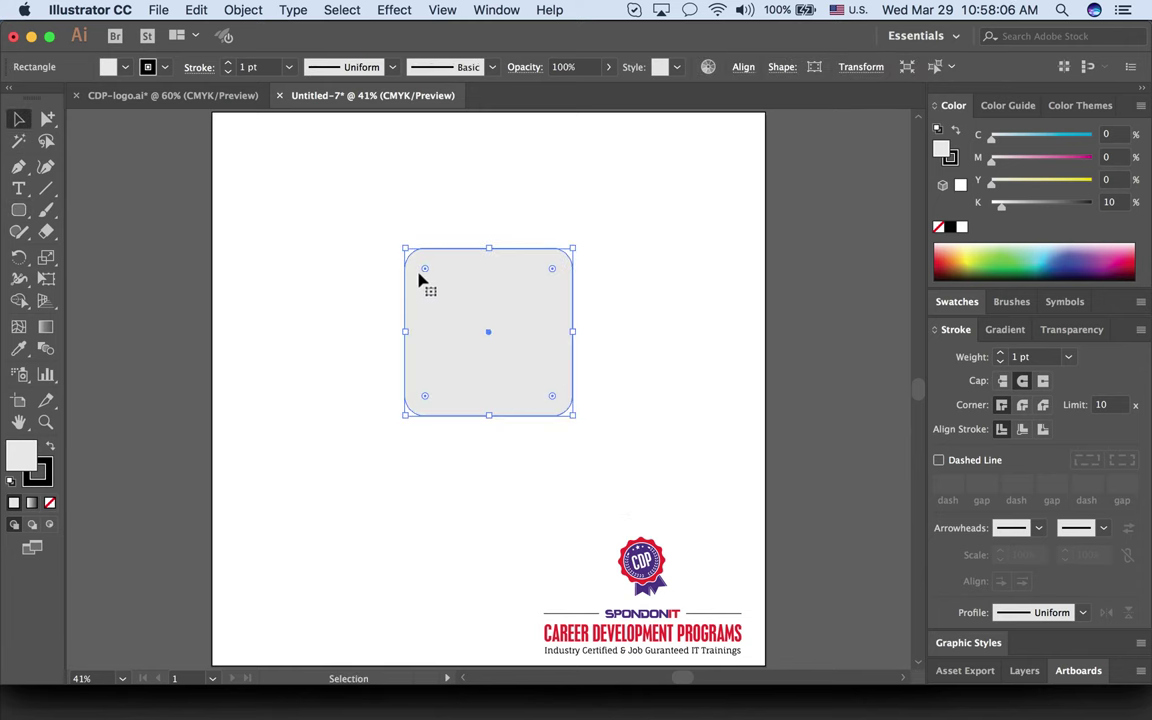
{"action": "left_click", "coordinate": [18, 258]}
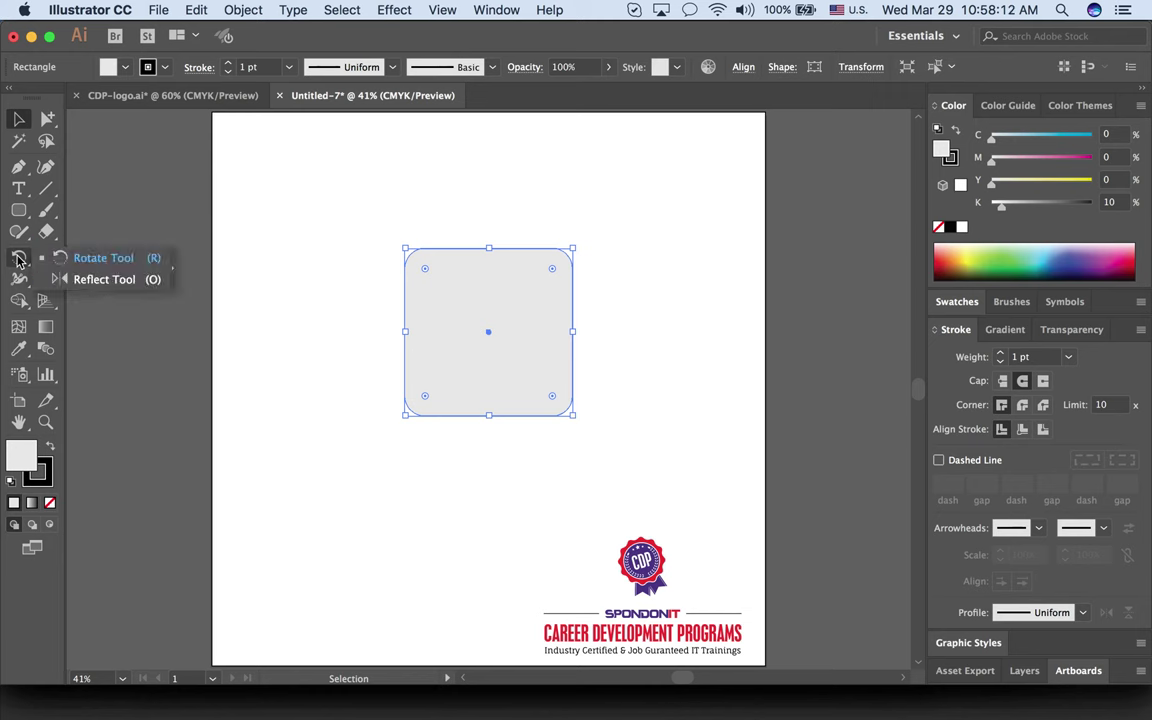
Step: Rotate the rounded square 45° via the Rotate dialog with Preview on, making a diamond
{"action": "left_click", "coordinate": [113, 262]}
{"action": "double_click", "coordinate": [19, 258]}
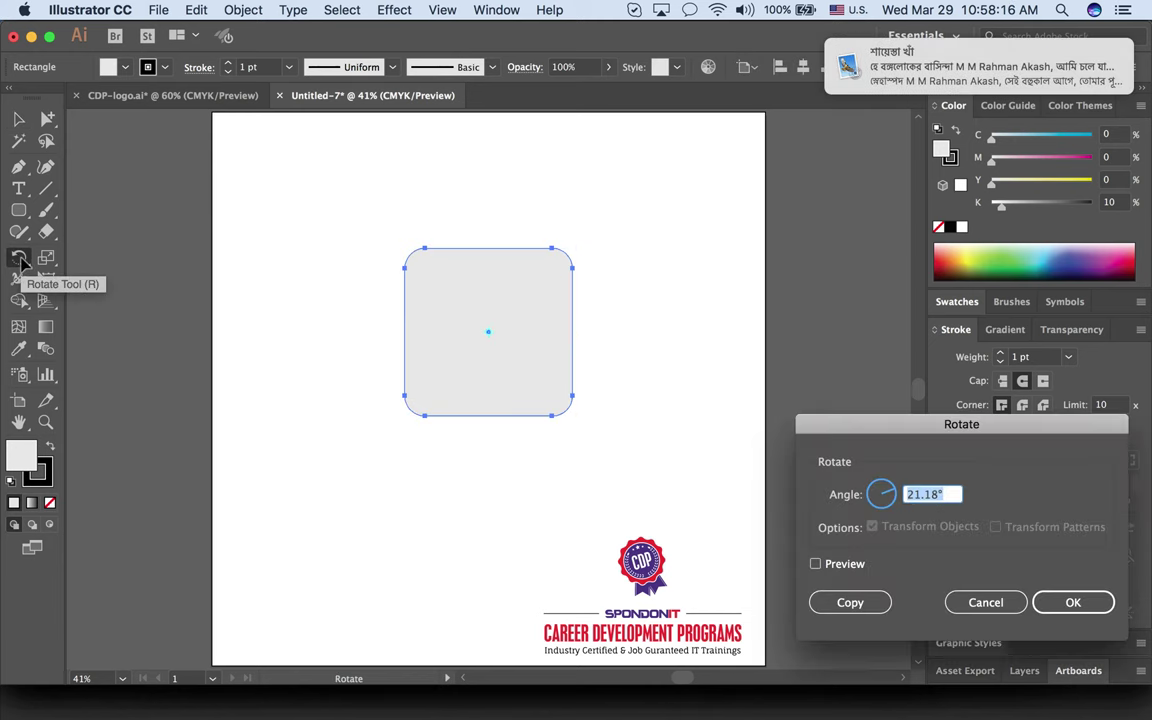
{"action": "type", "text": "90"}
{"action": "left_click", "coordinate": [815, 564]}
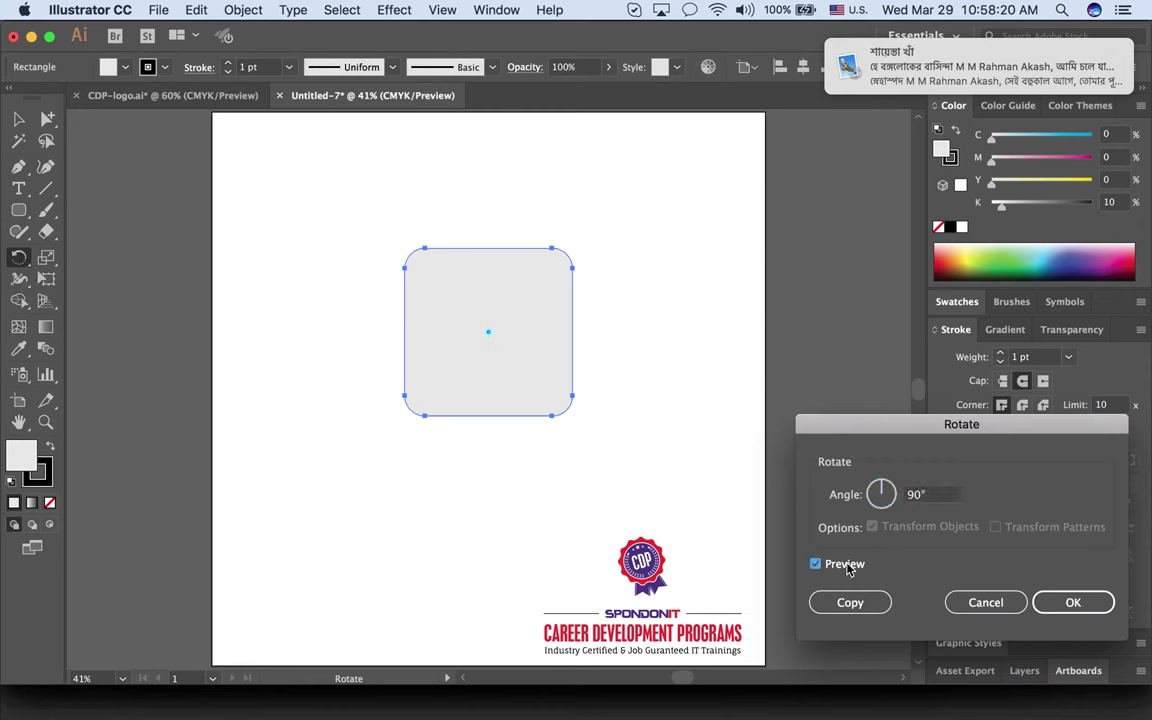
{"action": "type", "text": "45"}
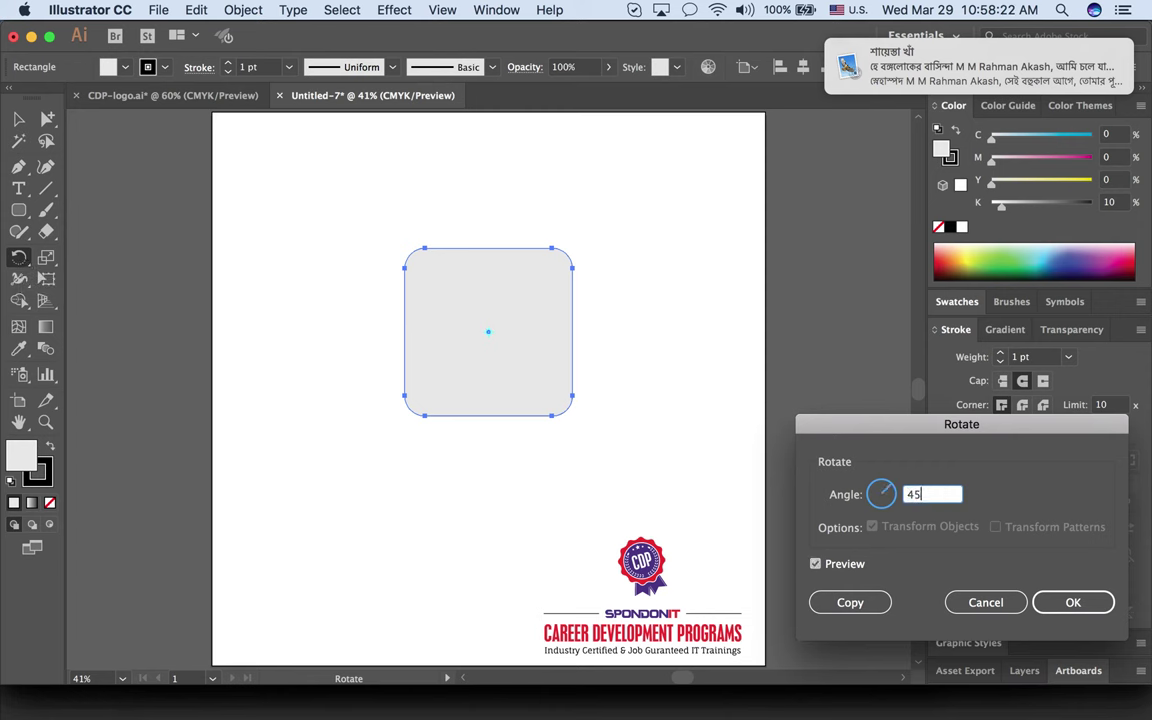
{"action": "key", "text": "Return"}
{"action": "left_click", "coordinate": [18, 119]}
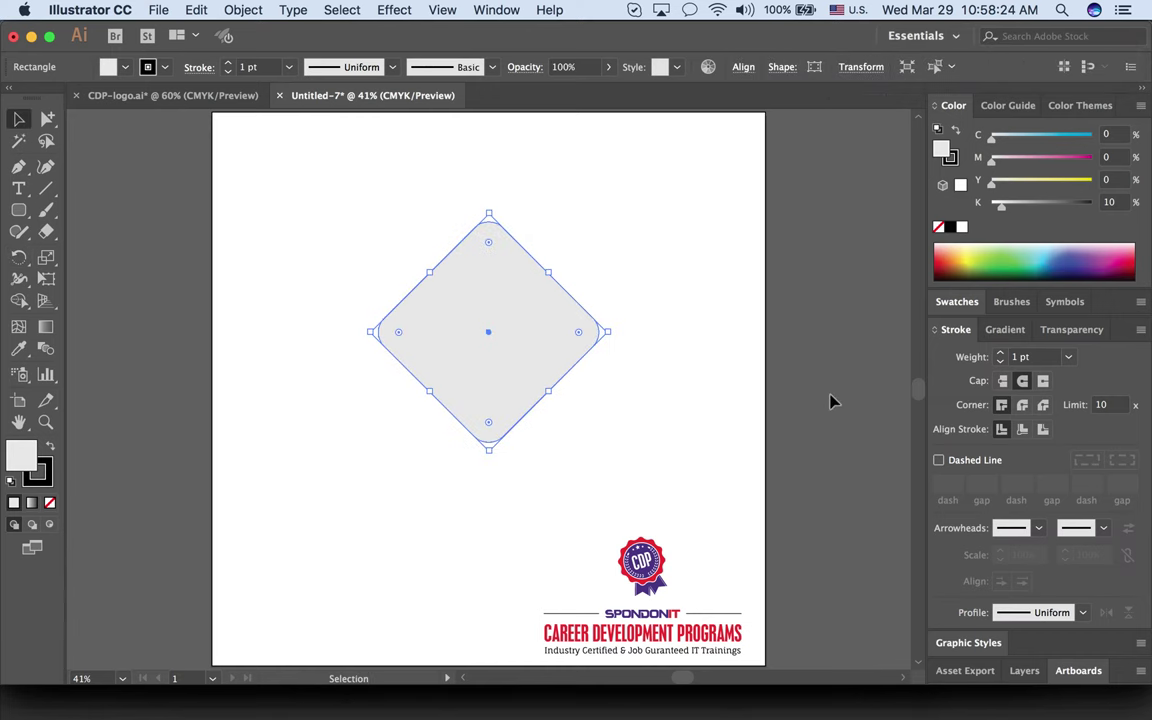
{"action": "left_click", "coordinate": [625, 378]}
Step: Move the diamond left, drag a copy just above it, and select the upper diamond
{"action": "mouse_move", "coordinate": [528, 350]}
{"action": "left_mouse_down"}
{"action": "mouse_move", "coordinate": [464, 360]}
{"action": "mouse_move", "coordinate": [463, 346]}
{"action": "left_mouse_up"}
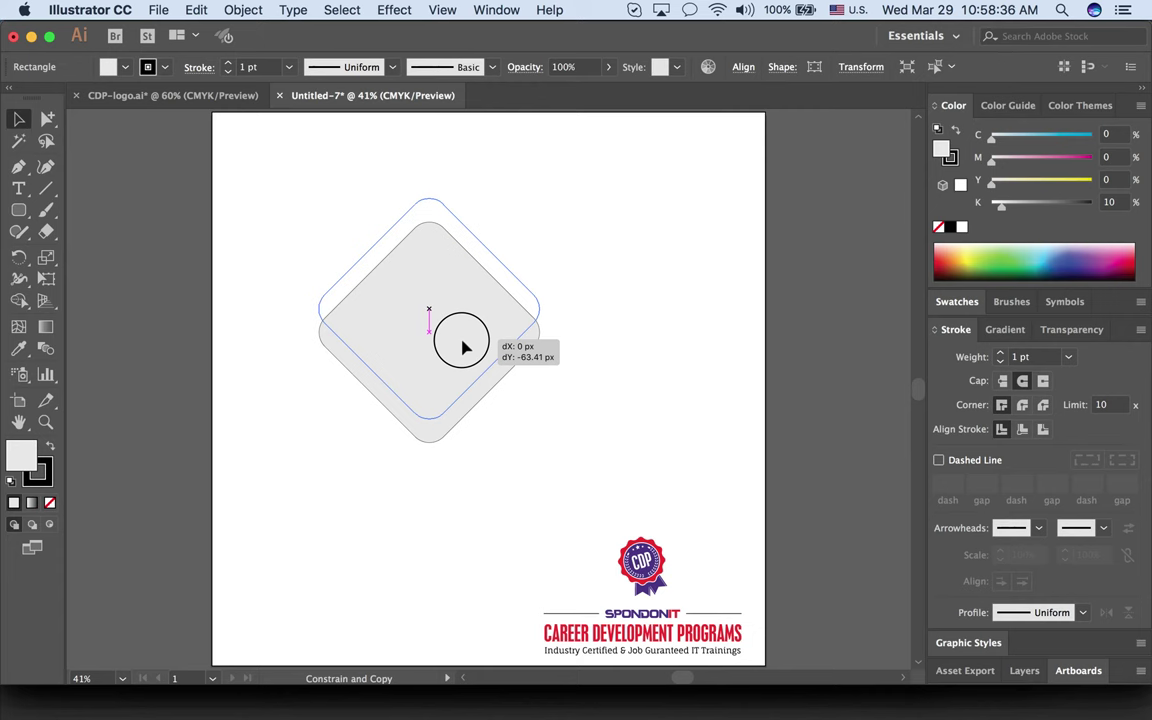
{"action": "left_click_drag", "start_coordinate": [463, 346], "coordinate": [463, 335]}
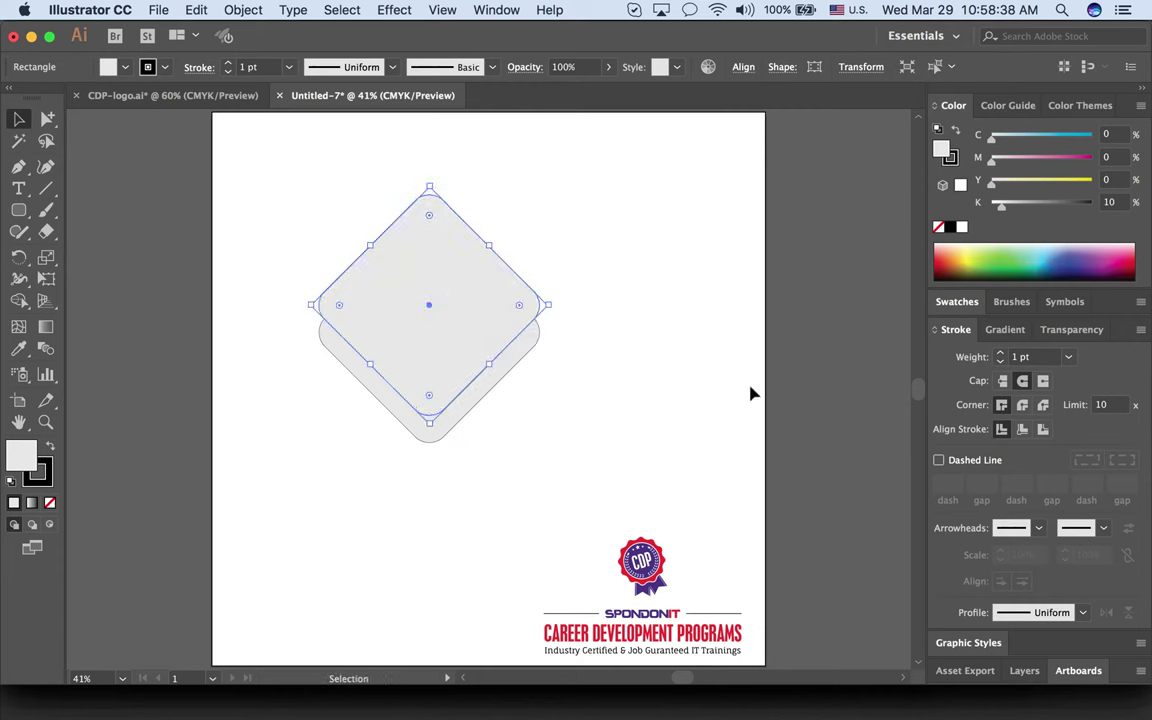
{"action": "left_click", "coordinate": [712, 378]}
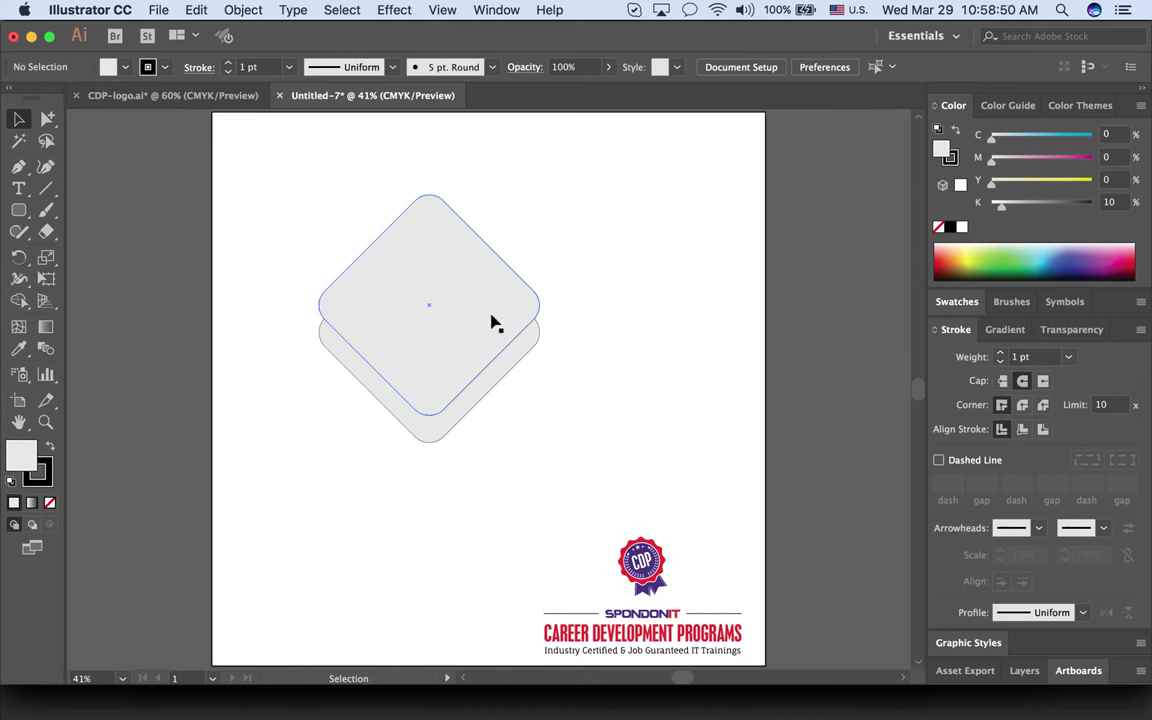
{"action": "left_click", "coordinate": [447, 249]}
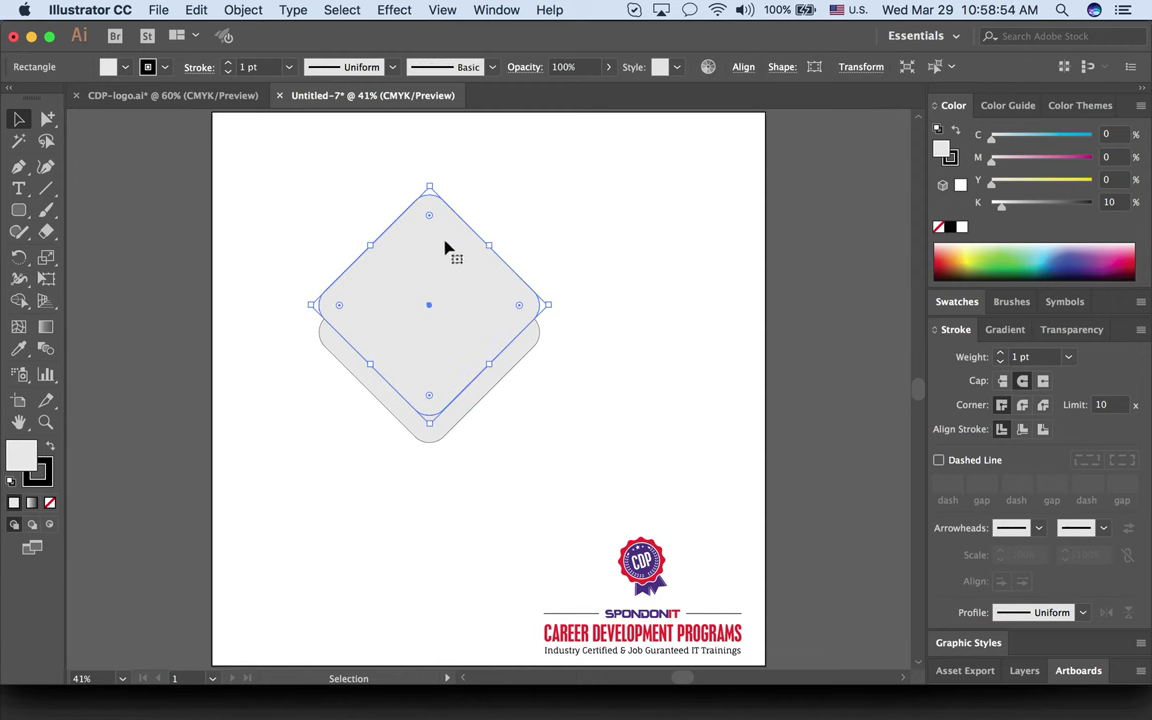
{"action": "left_click", "coordinate": [243, 10]}
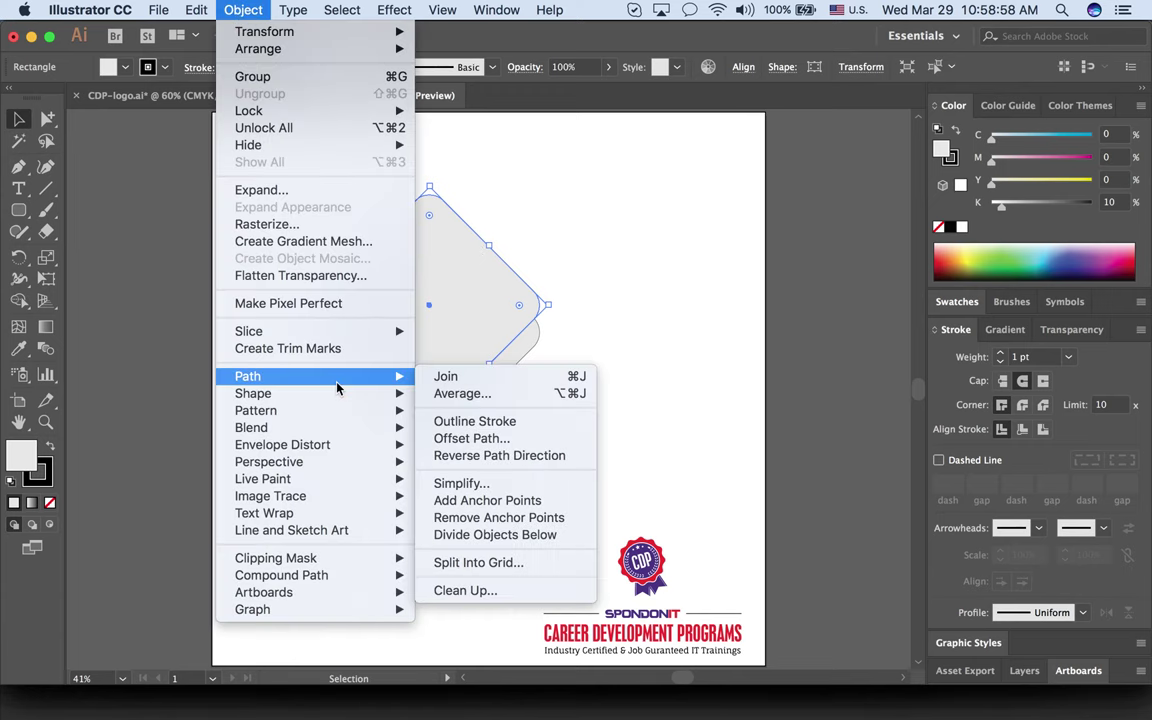
{"action": "mouse_move", "coordinate": [248, 376]}
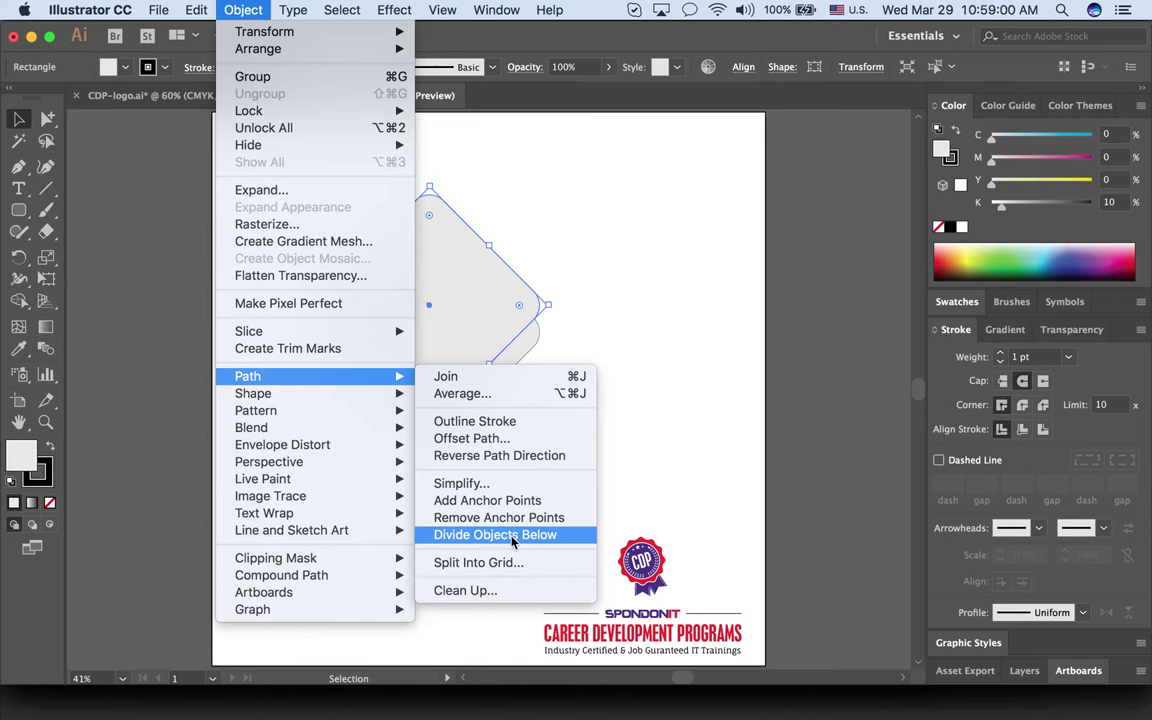
Step: Apply Divide Objects Below, delete the upper piece, and select the remaining V-shaped chevron
{"action": "left_click", "coordinate": [643, 442]}
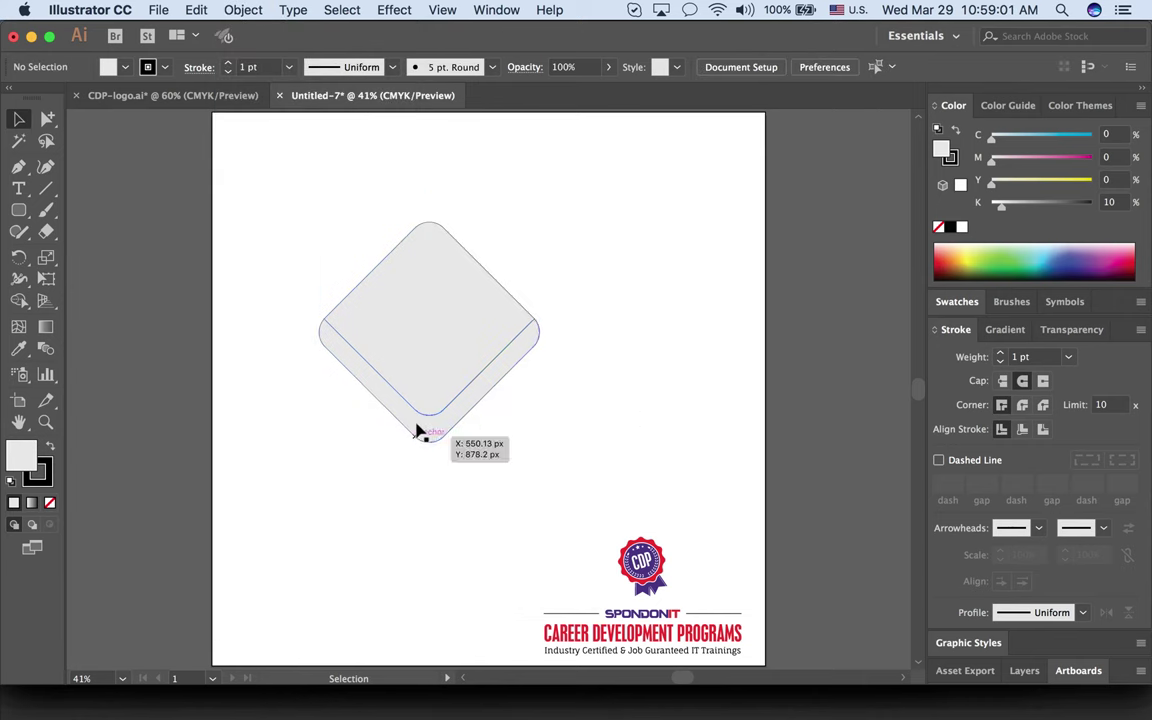
{"action": "left_click", "coordinate": [471, 336]}
{"action": "key", "text": "Delete"}
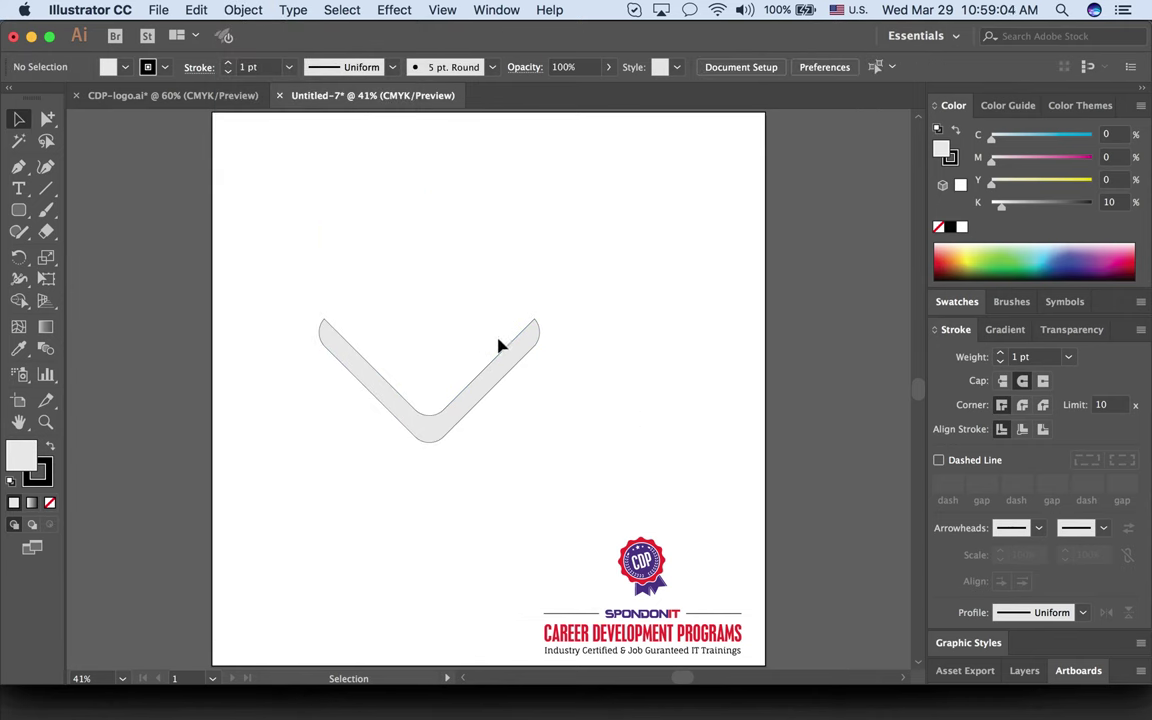
{"action": "left_click_drag", "start_coordinate": [567, 456], "coordinate": [378, 337]}
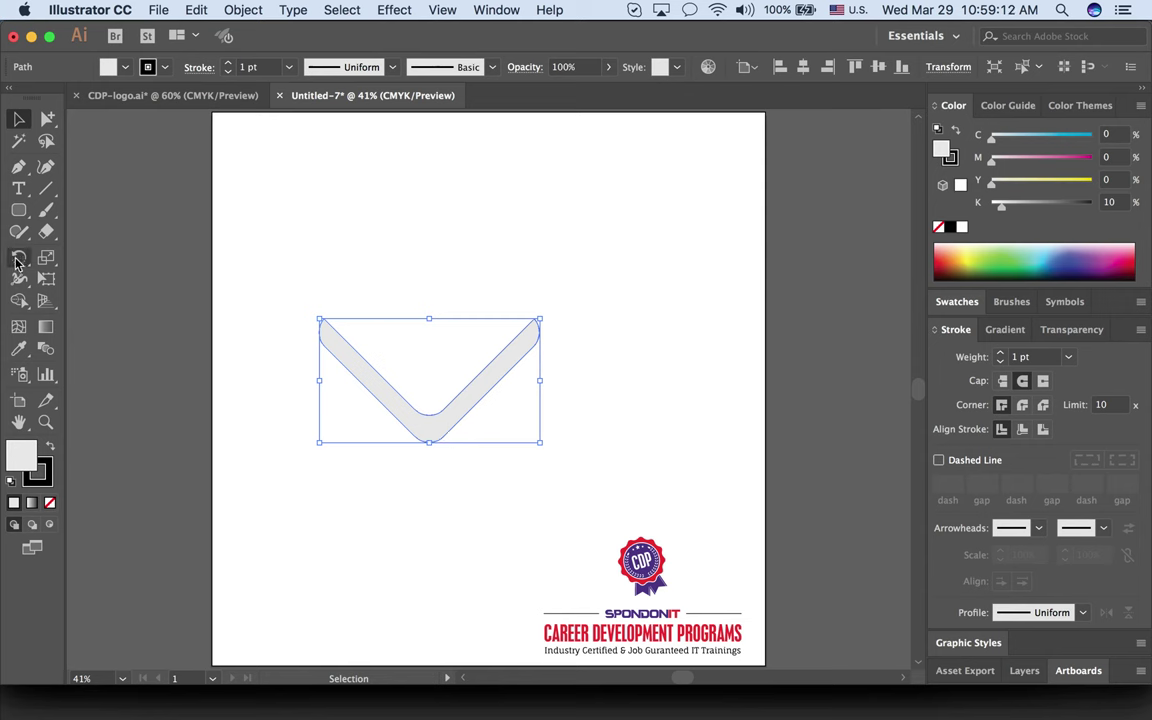
Step: Reflect a flipped copy of the V band upward about its top-left anchor, forming a rounded diamond ring
{"action": "left_click_drag", "start_coordinate": [18, 257], "coordinate": [85, 280]}
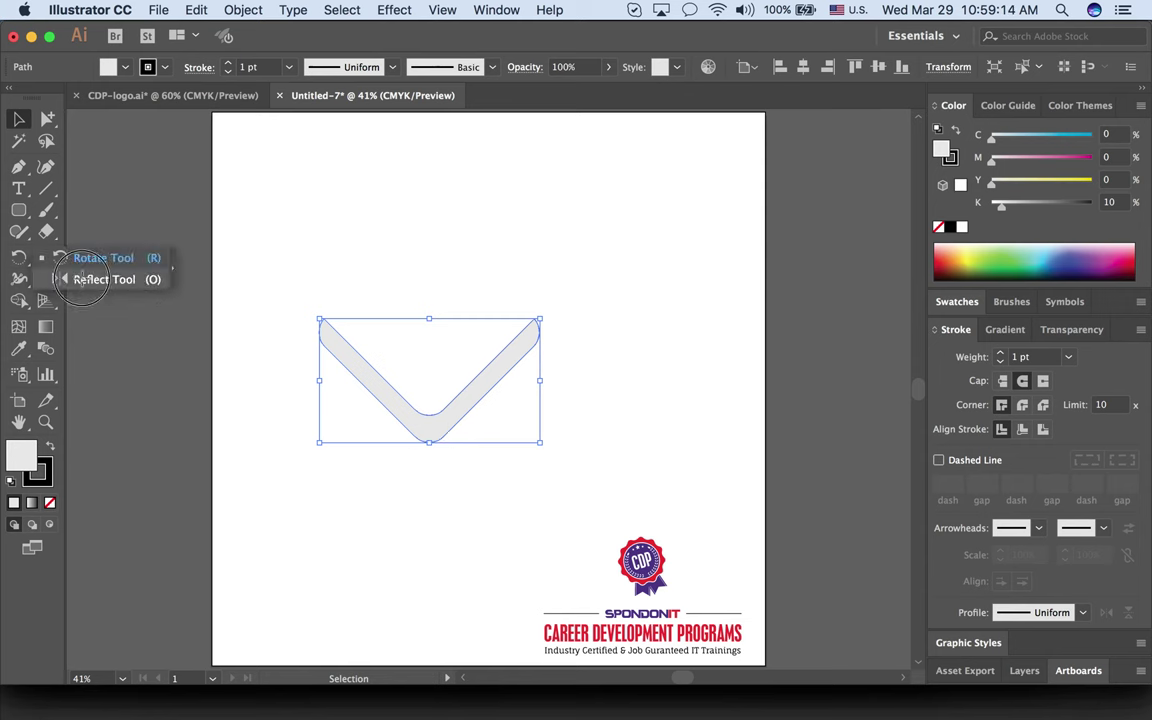
{"action": "left_click", "coordinate": [85, 281]}
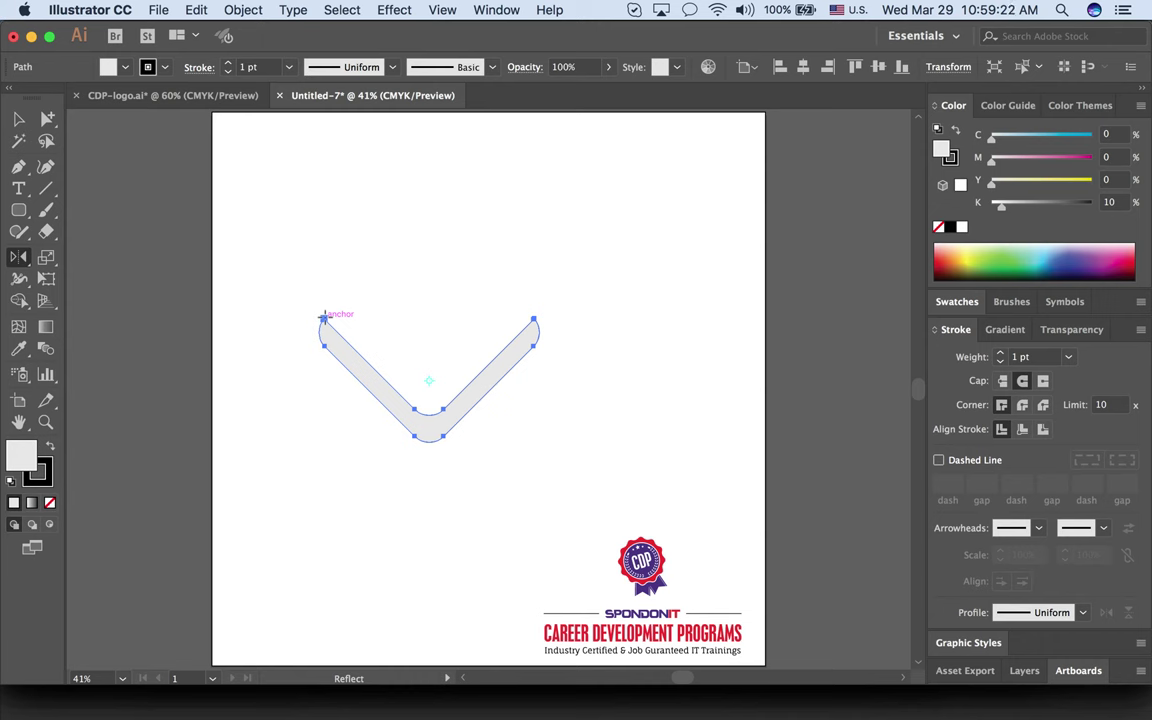
{"action": "left_click", "coordinate": [323, 317]}
{"action": "left_click", "coordinate": [324, 319]}
{"action": "left_click_drag", "start_coordinate": [338, 325], "coordinate": [536, 320]}
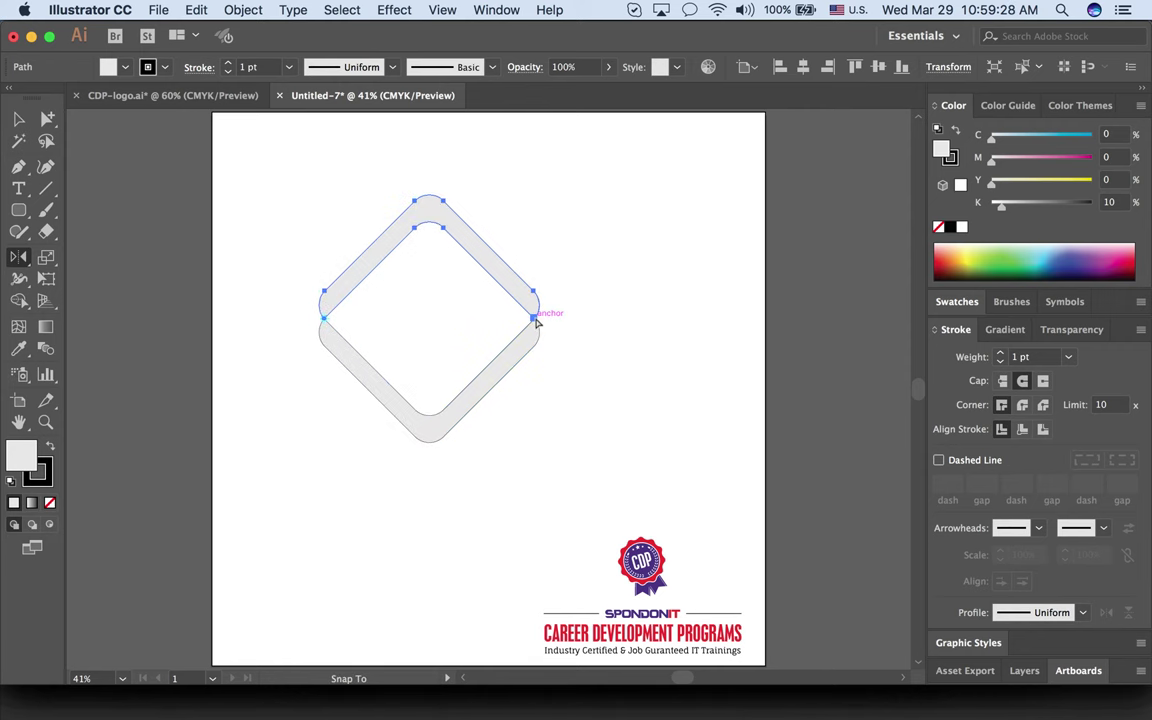
{"action": "left_click", "coordinate": [18, 119]}
{"action": "left_click", "coordinate": [547, 340]}
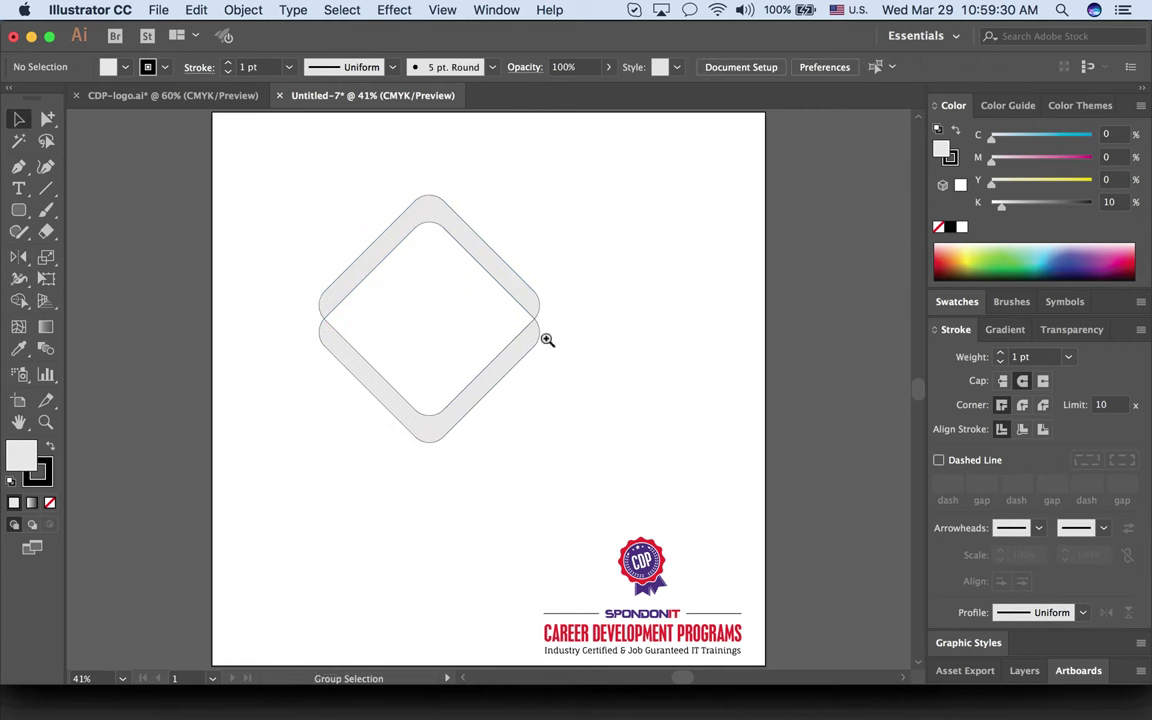
{"action": "left_click_drag", "start_coordinate": [257, 185], "coordinate": [645, 503]}
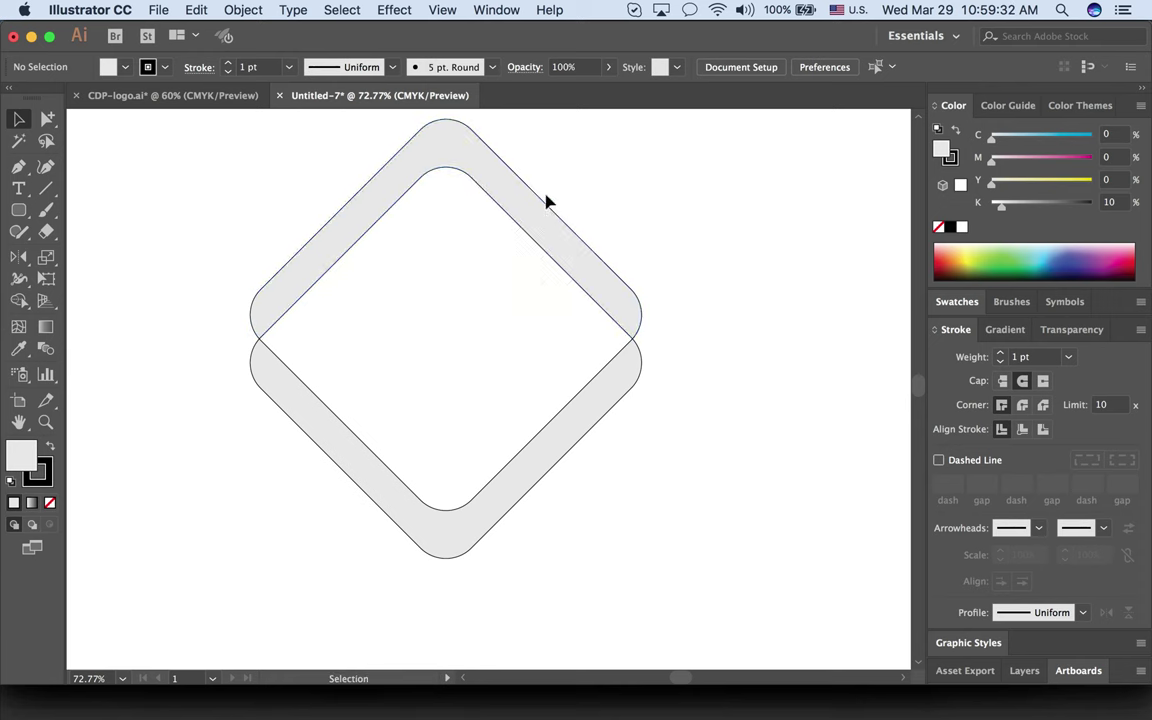
Step: Shift-drag the inverted-V band down onto the lower V and set both halves' stroke to None
{"action": "left_click_drag", "start_coordinate": [547, 203], "coordinate": [541, 256]}
{"action": "left_click", "coordinate": [770, 443]}
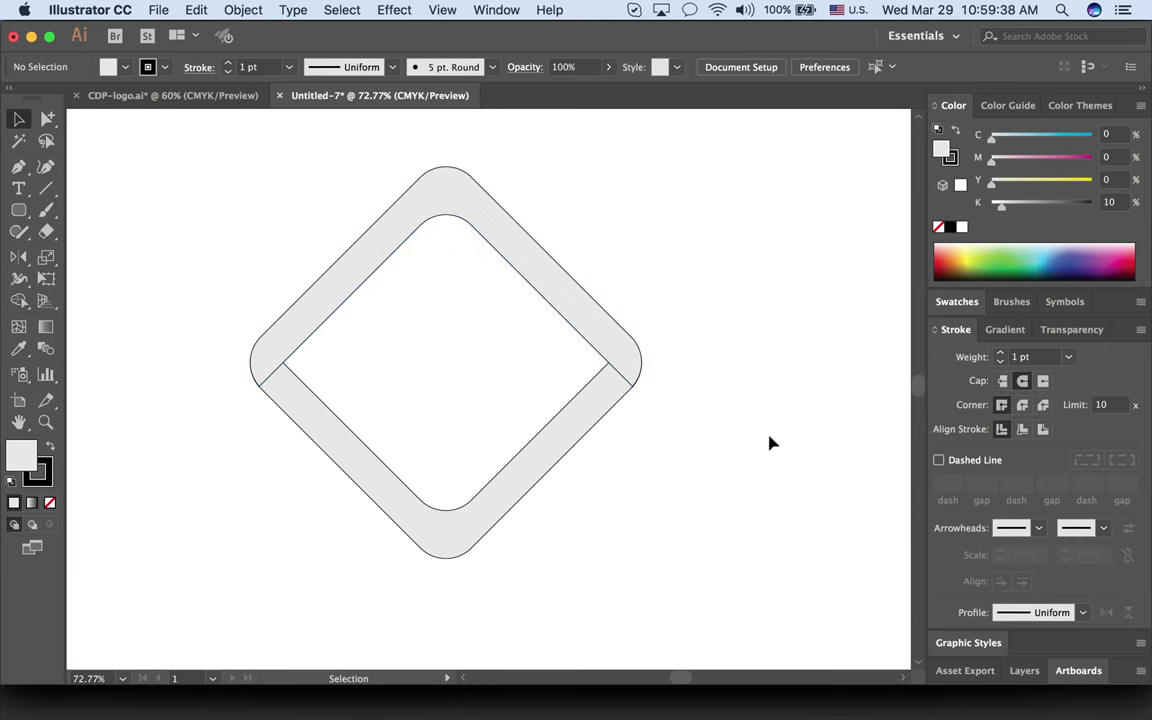
{"action": "left_click_drag", "start_coordinate": [727, 447], "coordinate": [515, 336]}
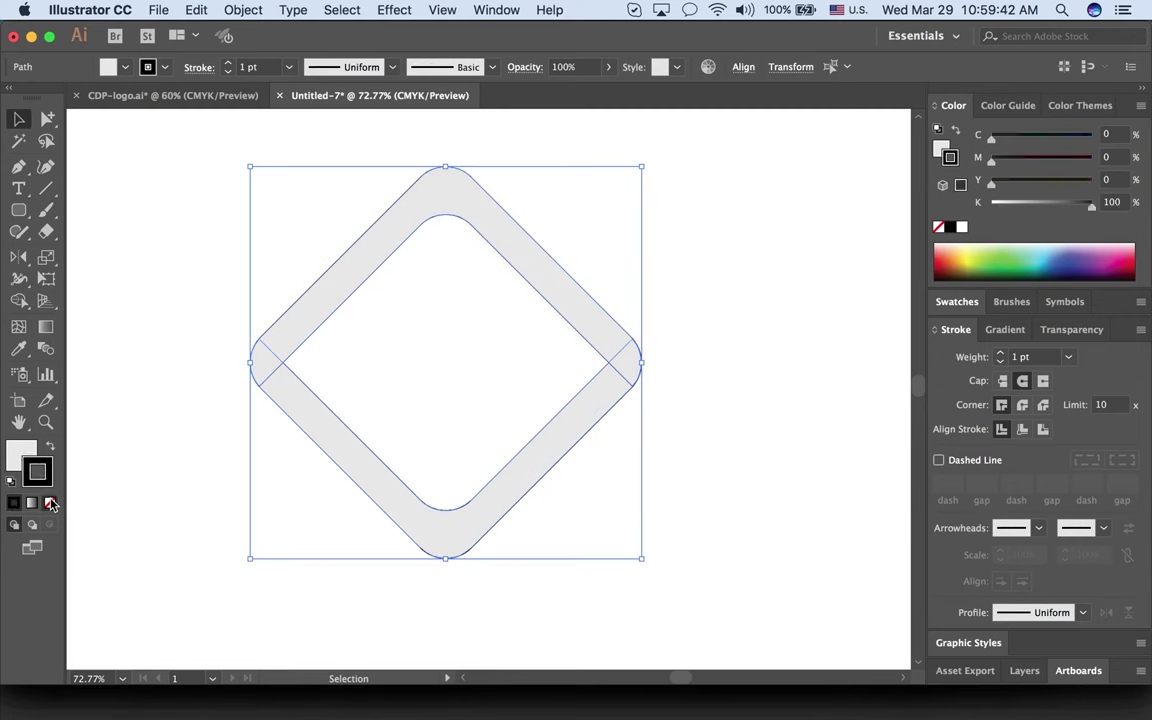
{"action": "key", "text": "slash"}
{"action": "left_click", "coordinate": [19, 455]}
{"action": "left_click", "coordinate": [199, 481]}
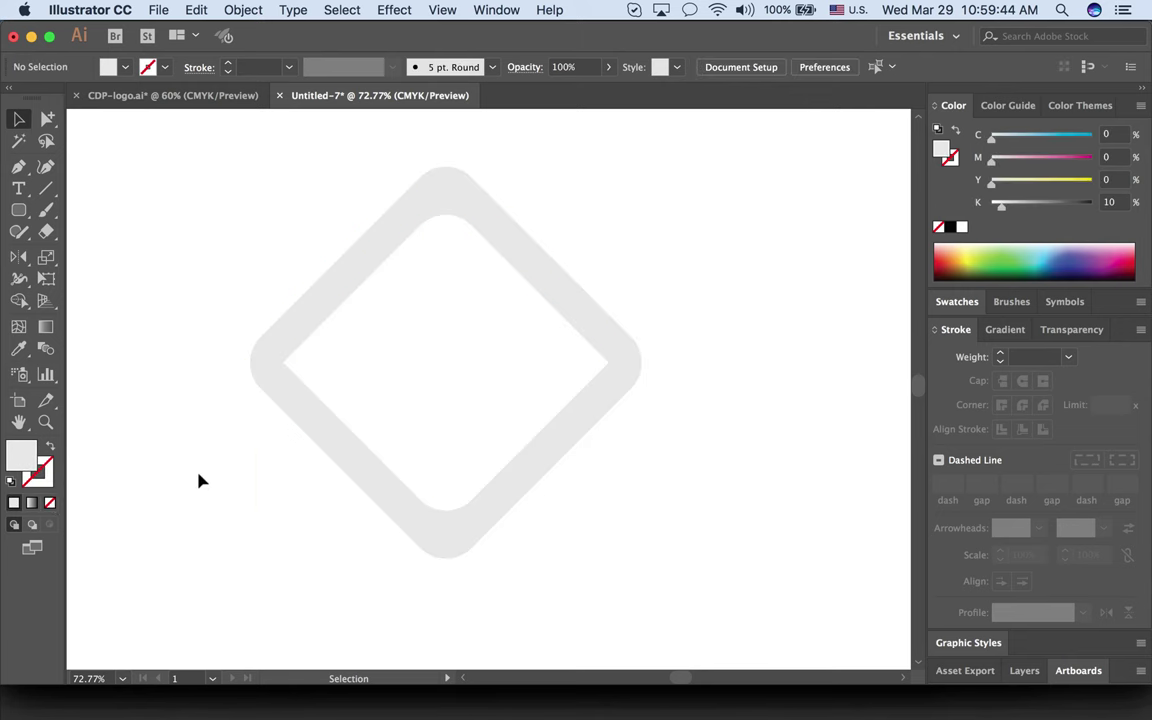
{"action": "left_click", "coordinate": [342, 437]}
{"action": "left_click", "coordinate": [368, 270]}
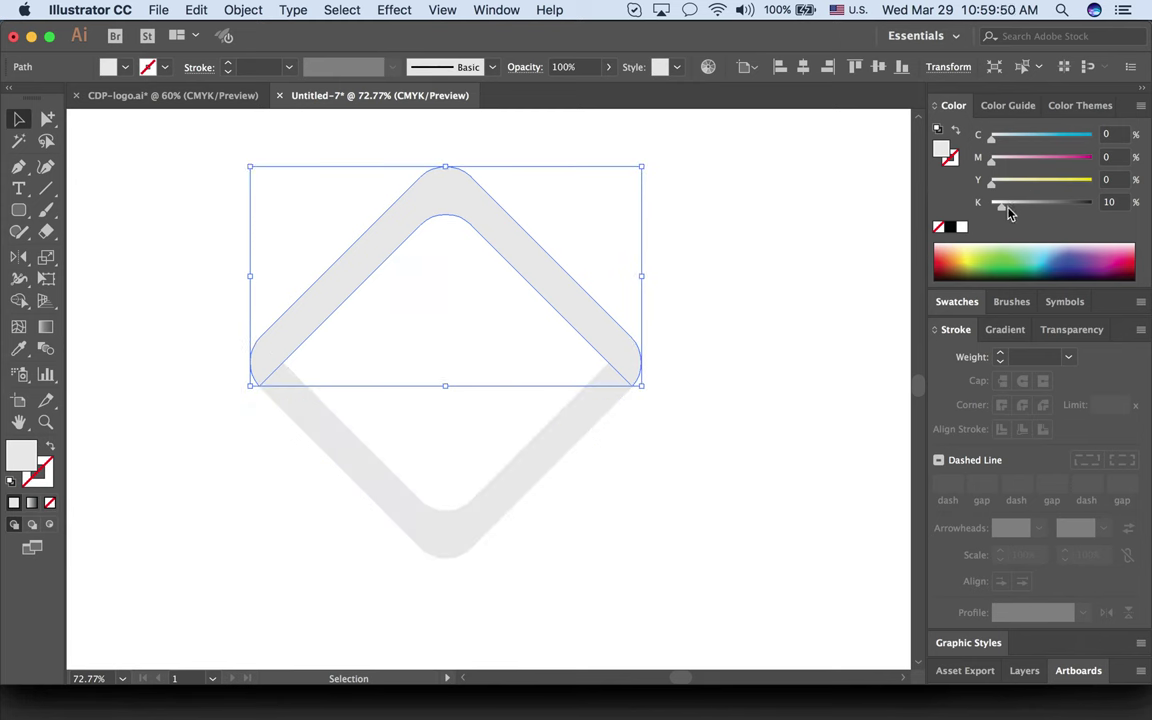
Step: Darken the upper half's fill and tint the lower half yellow-orange with the Color panel sliders
{"action": "left_click_drag", "start_coordinate": [1008, 212], "coordinate": [1058, 211]}
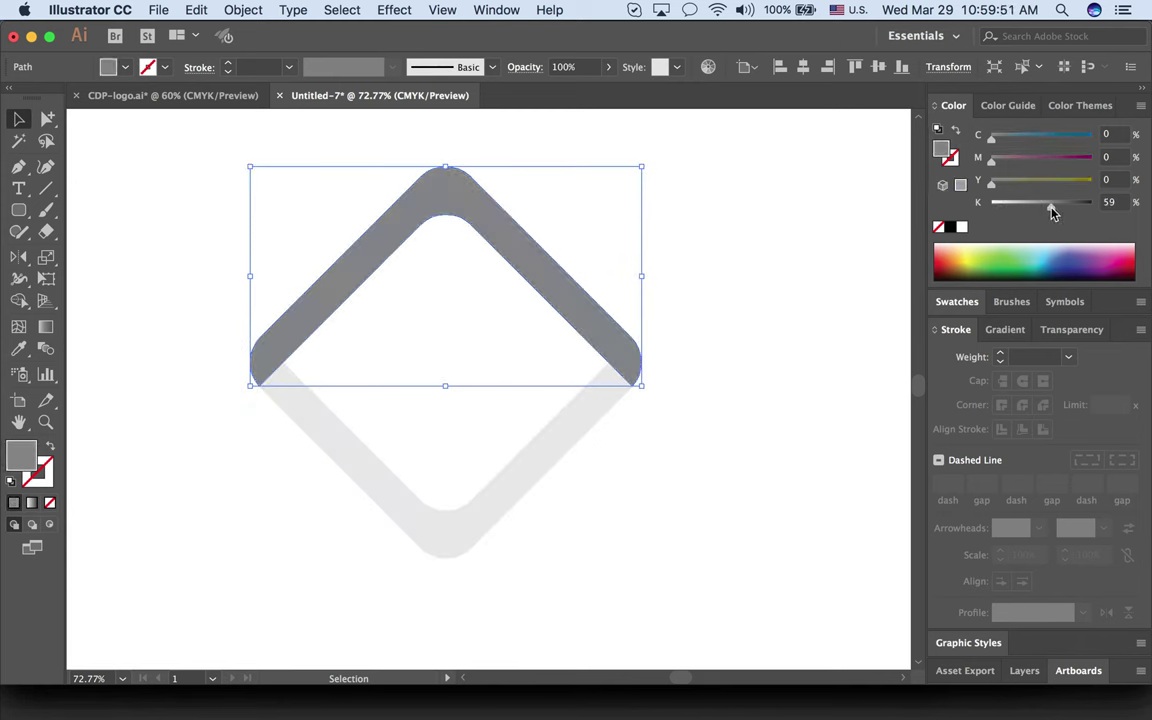
{"action": "left_click", "coordinate": [855, 333]}
{"action": "left_click", "coordinate": [568, 430]}
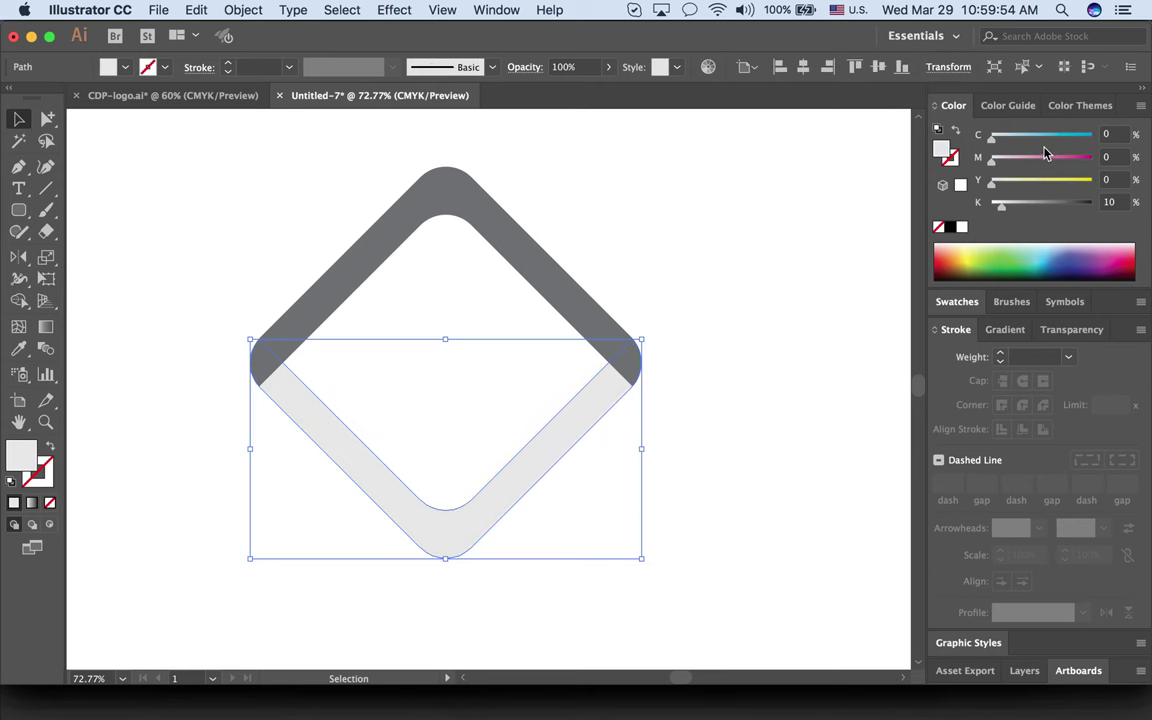
{"action": "left_click_drag", "start_coordinate": [1066, 183], "coordinate": [1136, 186]}
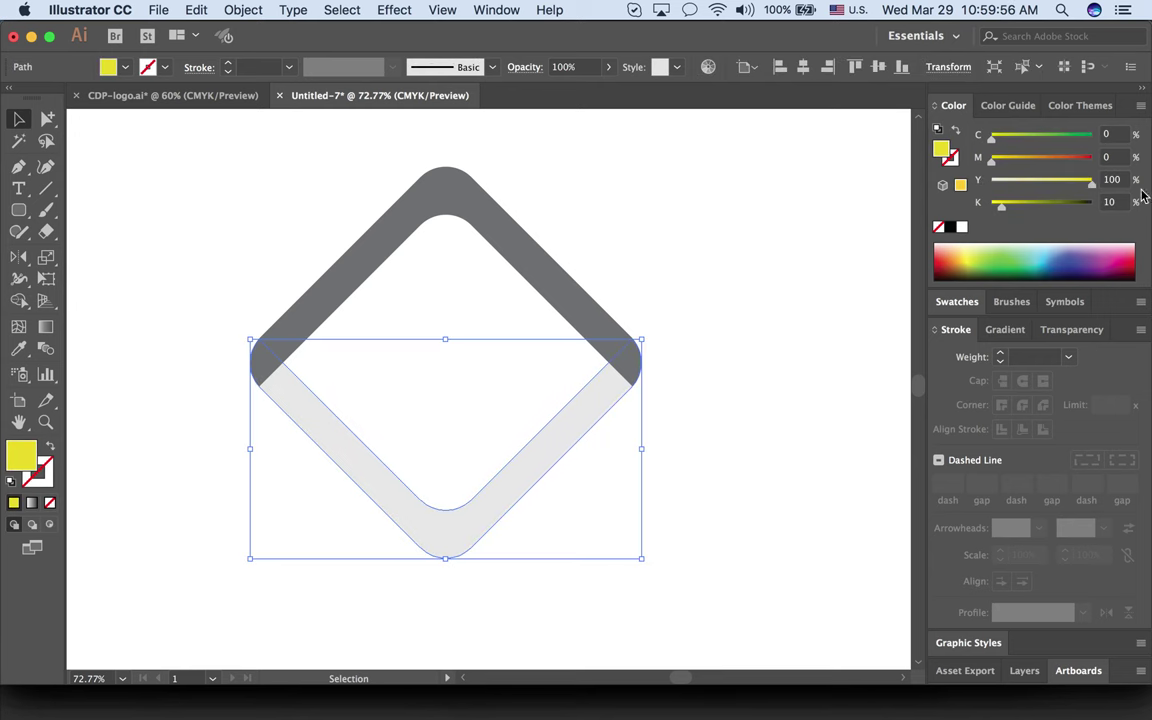
{"action": "mouse_move", "coordinate": [1040, 158]}
{"action": "left_mouse_down"}
{"action": "mouse_move", "coordinate": [1066, 166]}
{"action": "mouse_move", "coordinate": [991, 203]}
{"action": "mouse_move", "coordinate": [1092, 183]}
{"action": "left_mouse_up"}
Step: Turn the upper half red and refine the lower half to orange (M37 Y100 K10)
{"action": "left_click", "coordinate": [494, 275]}
{"action": "mouse_move", "coordinate": [991, 158]}
{"action": "left_mouse_down"}
{"action": "mouse_move", "coordinate": [1092, 158]}
{"action": "mouse_move", "coordinate": [1028, 165]}
{"action": "left_mouse_up"}
{"action": "left_click", "coordinate": [748, 280]}
{"action": "left_click", "coordinate": [568, 452]}
{"action": "left_click", "coordinate": [715, 315]}
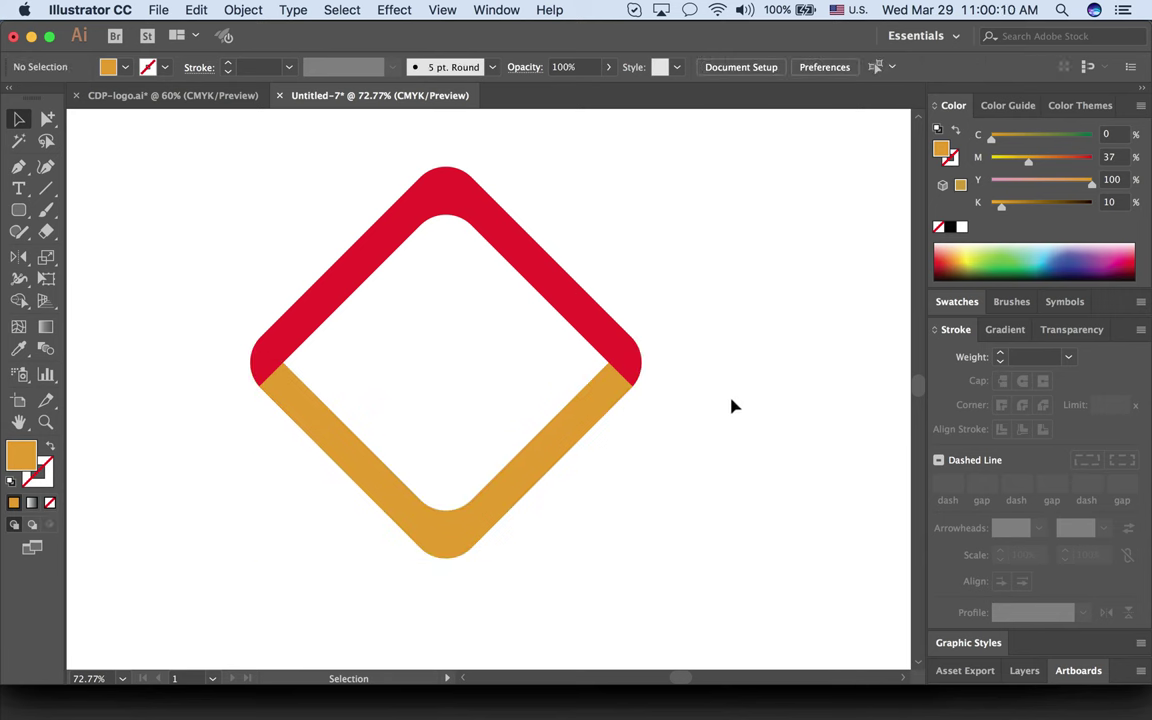
Step: Deepen the upper half to crimson (C23 M100 Y100) and select both halves
{"action": "left_click", "coordinate": [542, 262]}
{"action": "left_click_drag", "start_coordinate": [997, 140], "coordinate": [1014, 138]}
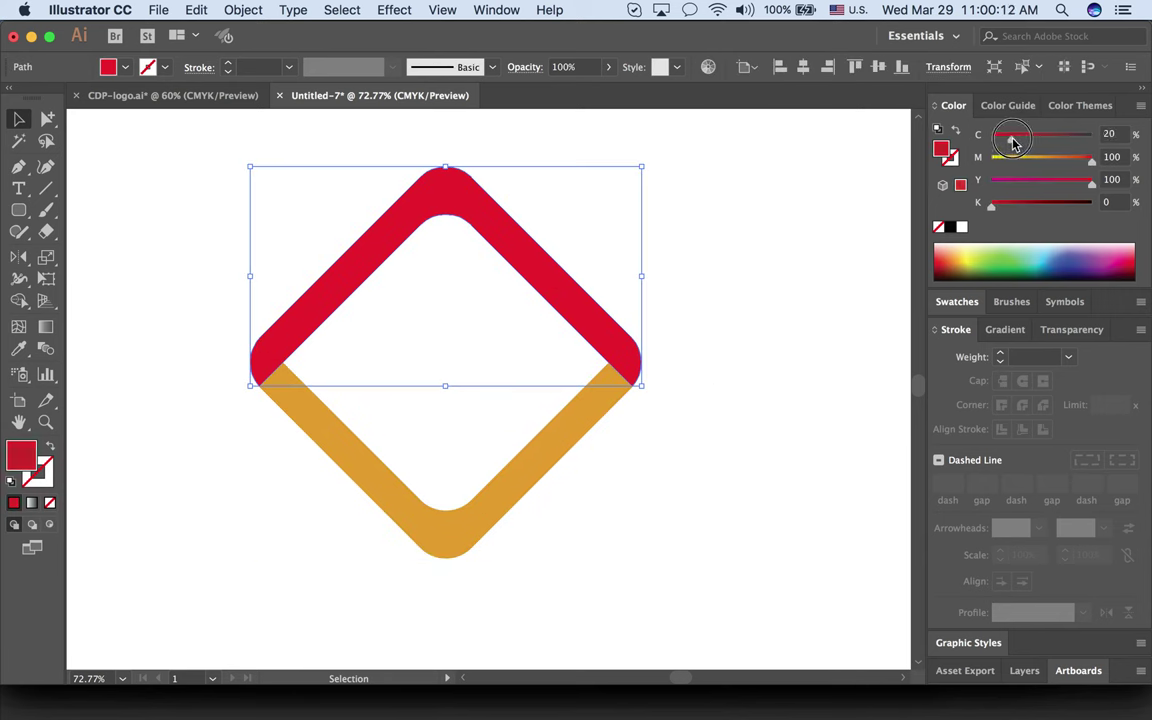
{"action": "left_click", "coordinate": [720, 458]}
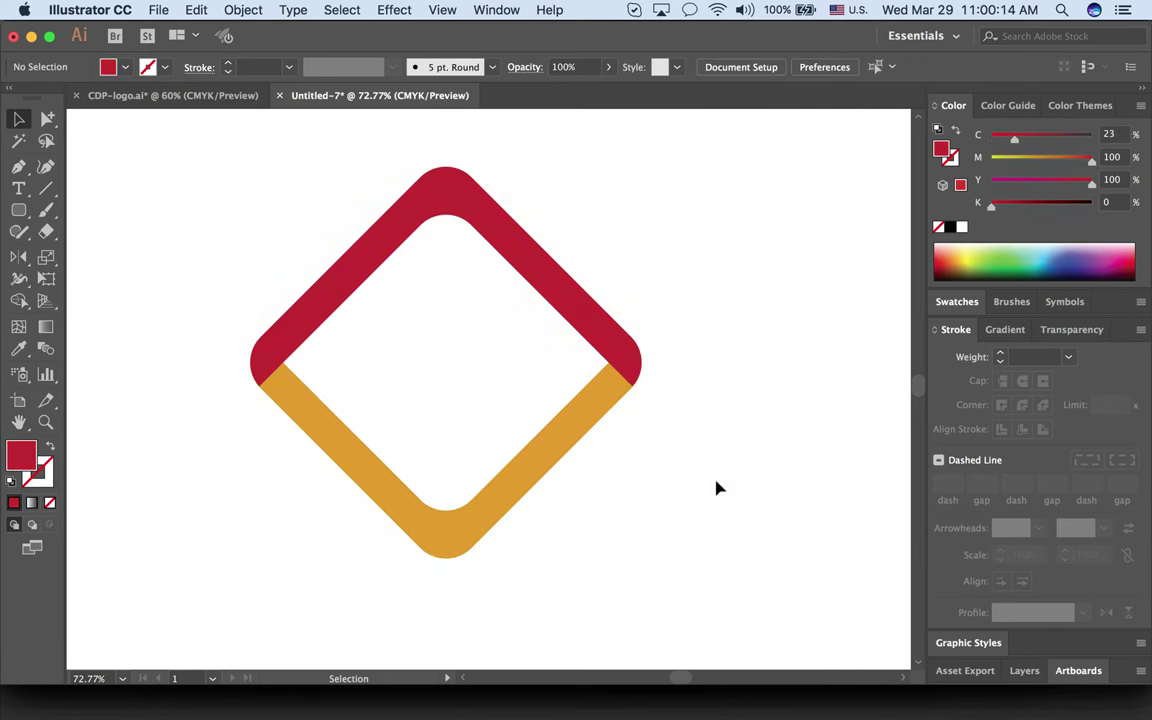
{"action": "left_click_drag", "start_coordinate": [716, 488], "coordinate": [512, 318]}
Step: Alt-drag a copy of the crimson-and-orange diamond upward so it overlaps the original
{"action": "key", "text": "super"}
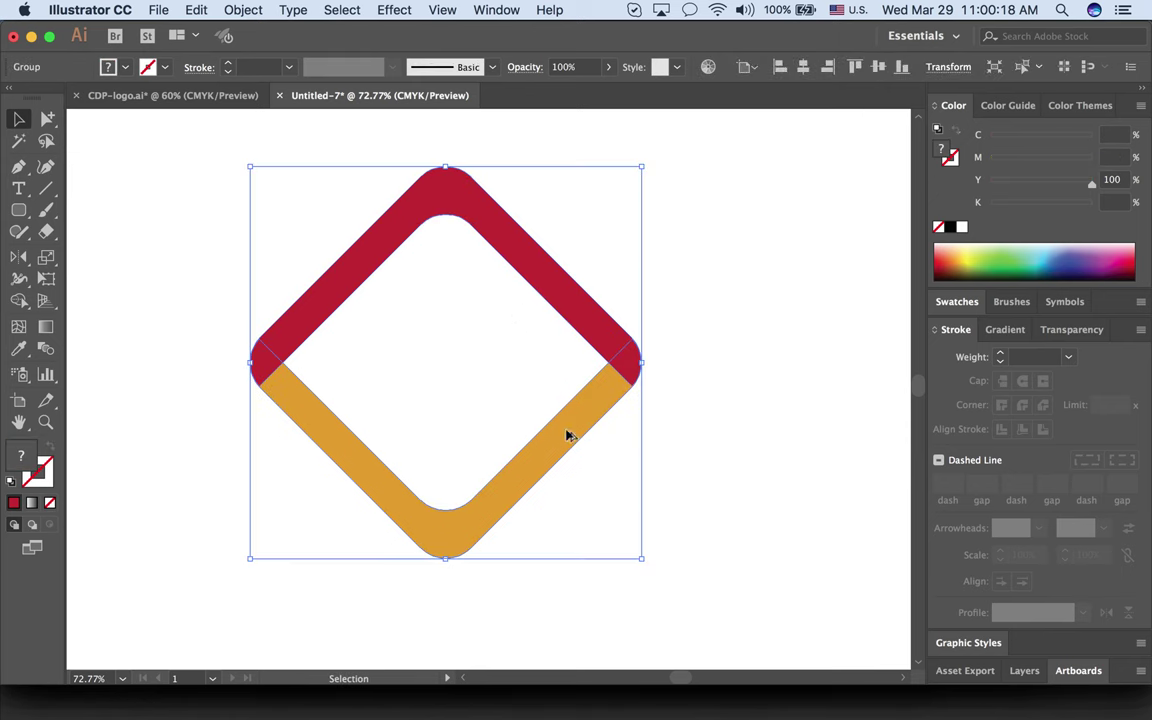
{"action": "left_click_drag", "start_coordinate": [565, 414], "coordinate": [570, 309]}
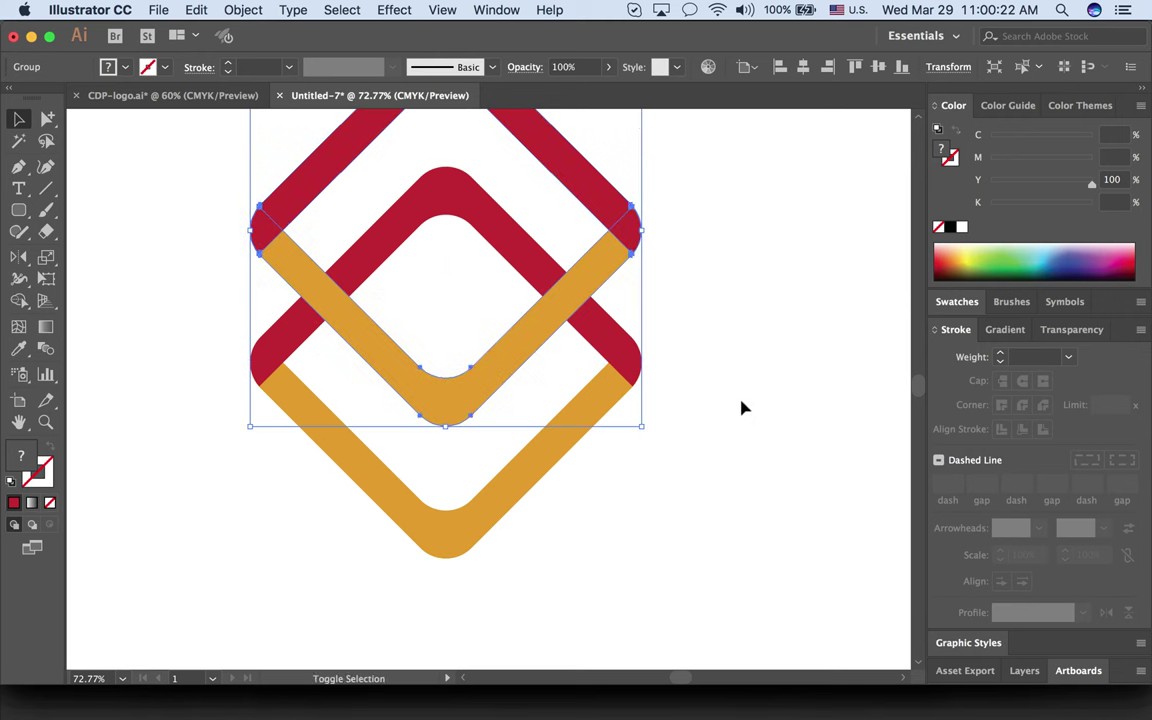
{"action": "left_click", "coordinate": [771, 429]}
{"action": "left_click_drag", "start_coordinate": [693, 350], "coordinate": [688, 360]}
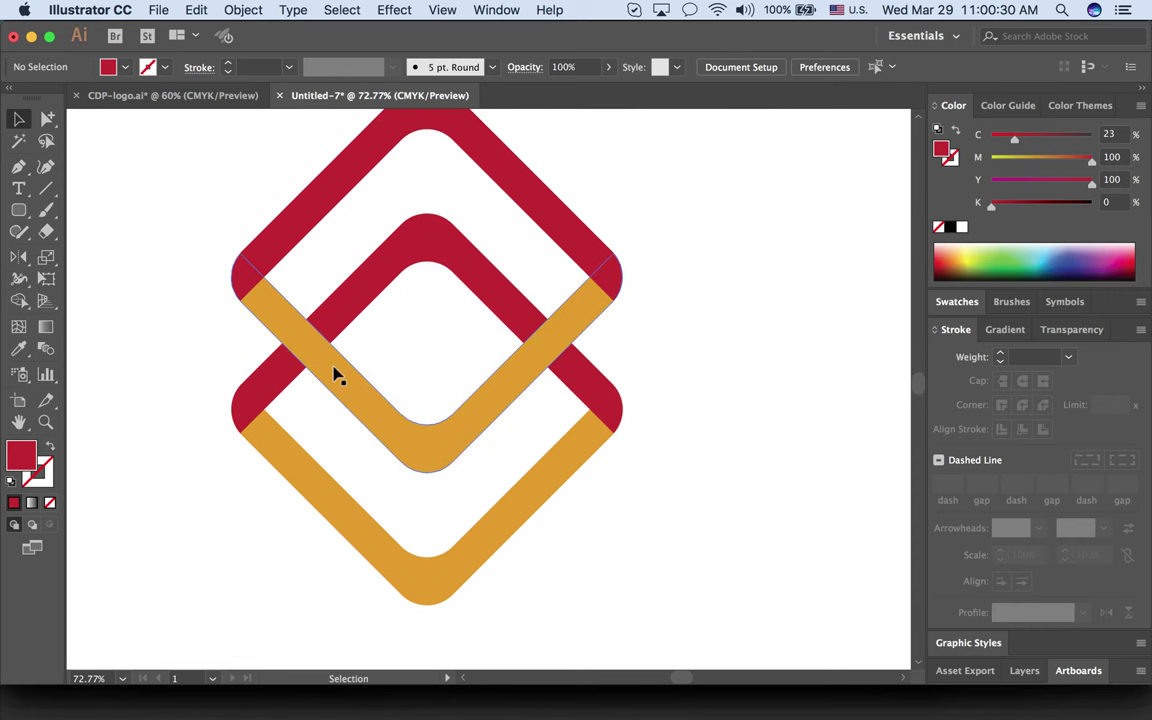
{"action": "left_click", "coordinate": [337, 316]}
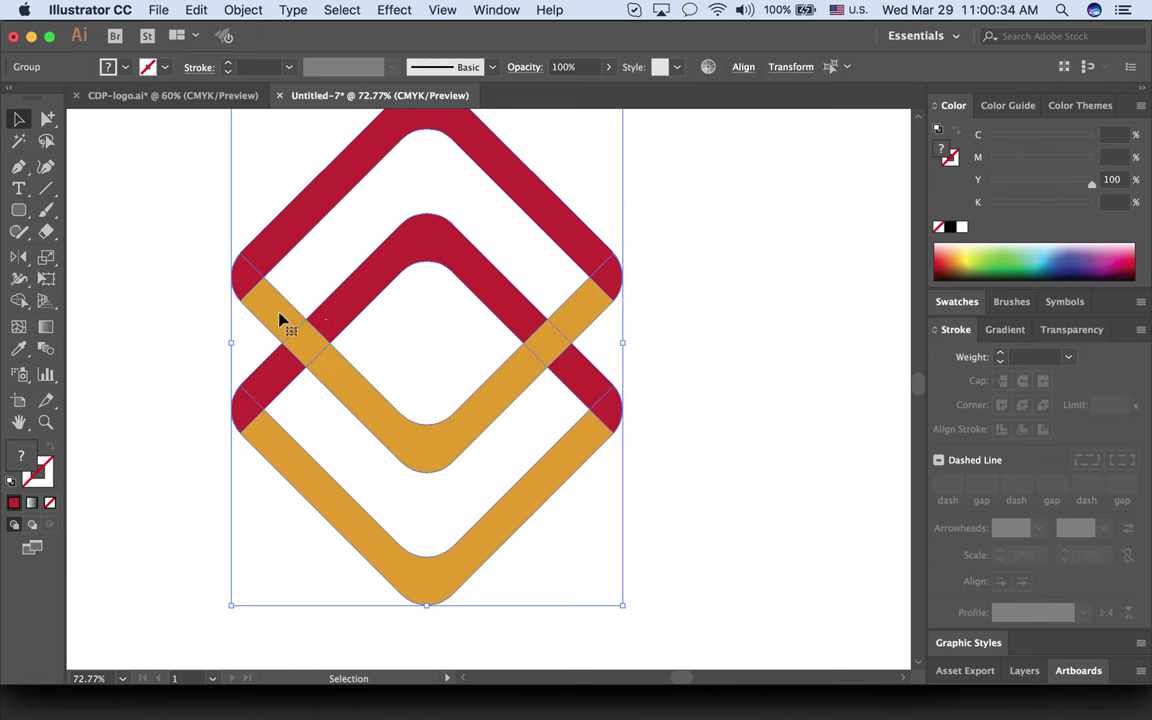
{"action": "left_click", "coordinate": [19, 281]}
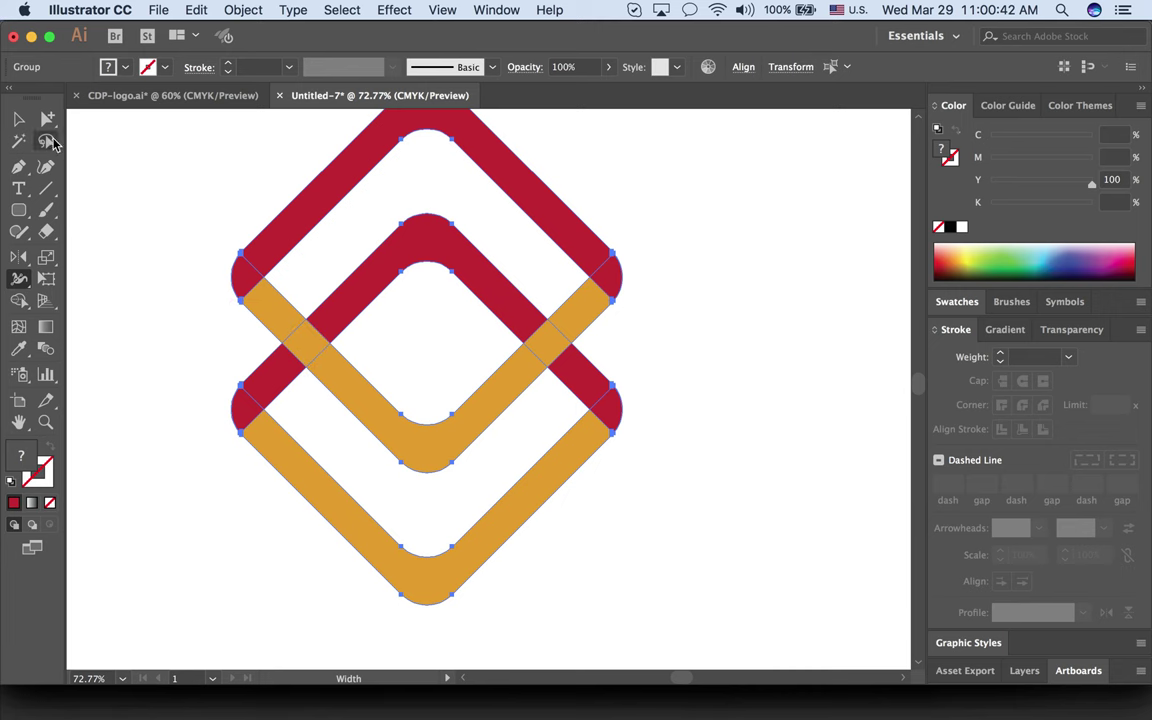
{"action": "left_click", "coordinate": [47, 120]}
{"action": "left_click", "coordinate": [196, 244]}
{"action": "left_click", "coordinate": [284, 212]}
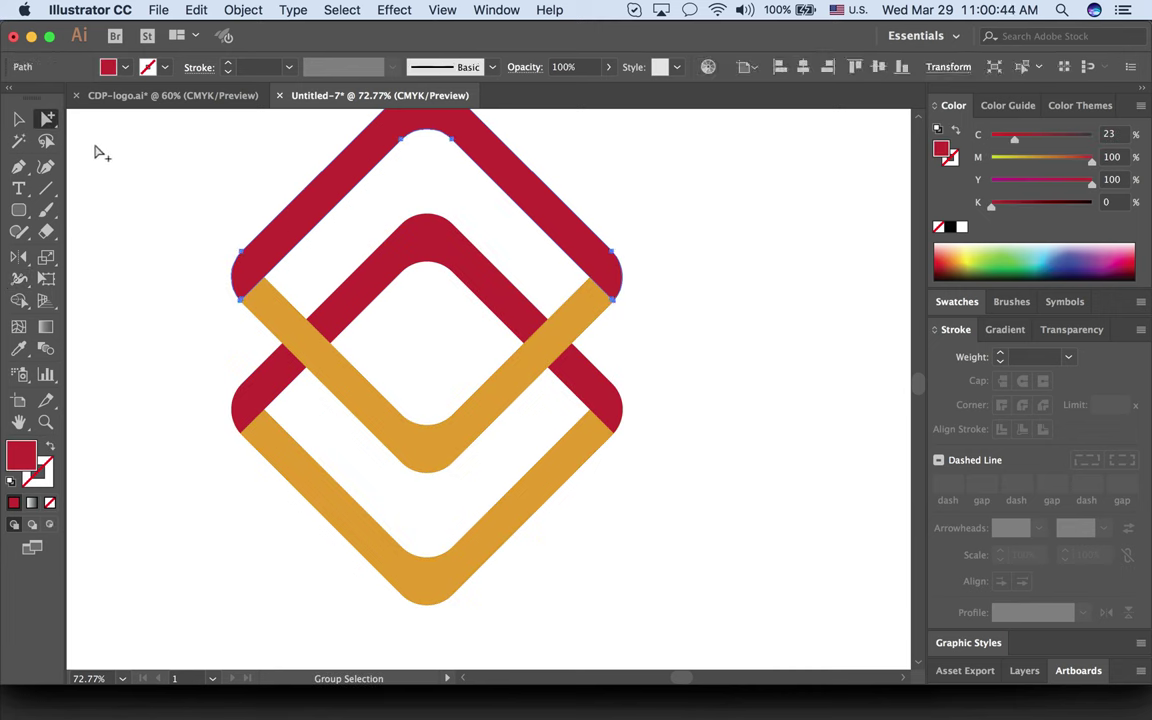
{"action": "left_click", "coordinate": [15, 120]}
{"action": "left_click", "coordinate": [265, 290]}
{"action": "left_click", "coordinate": [496, 391], "text": "shift"}
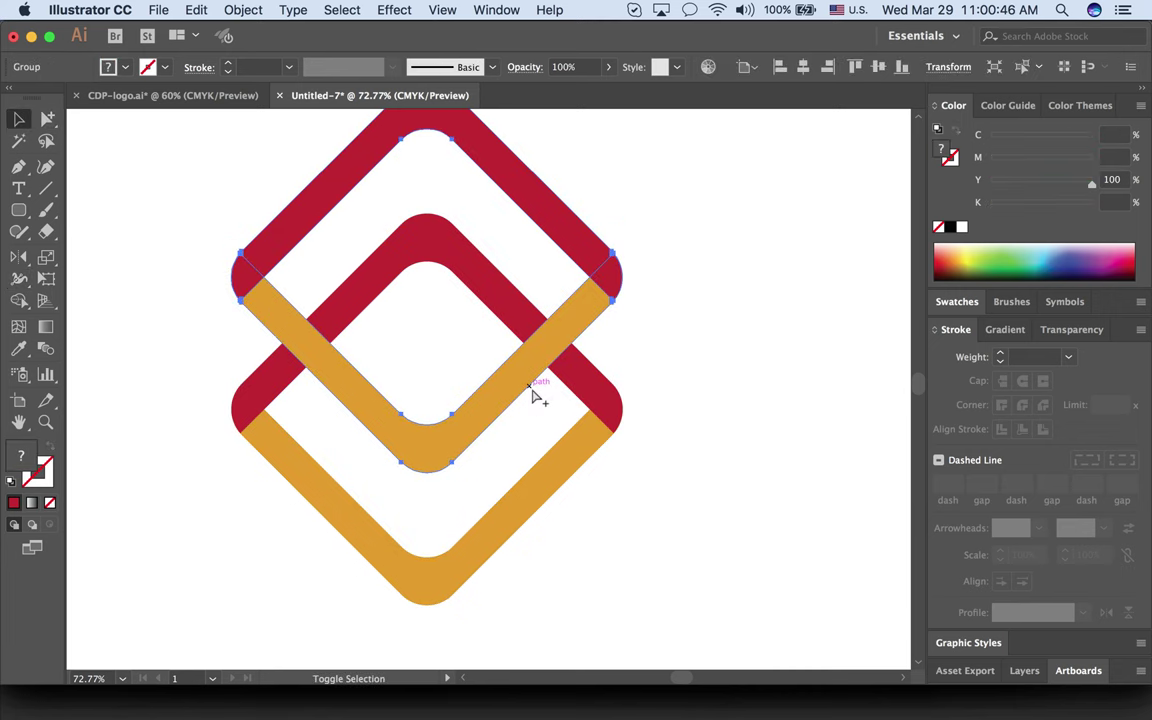
{"action": "left_click", "coordinate": [550, 490]}
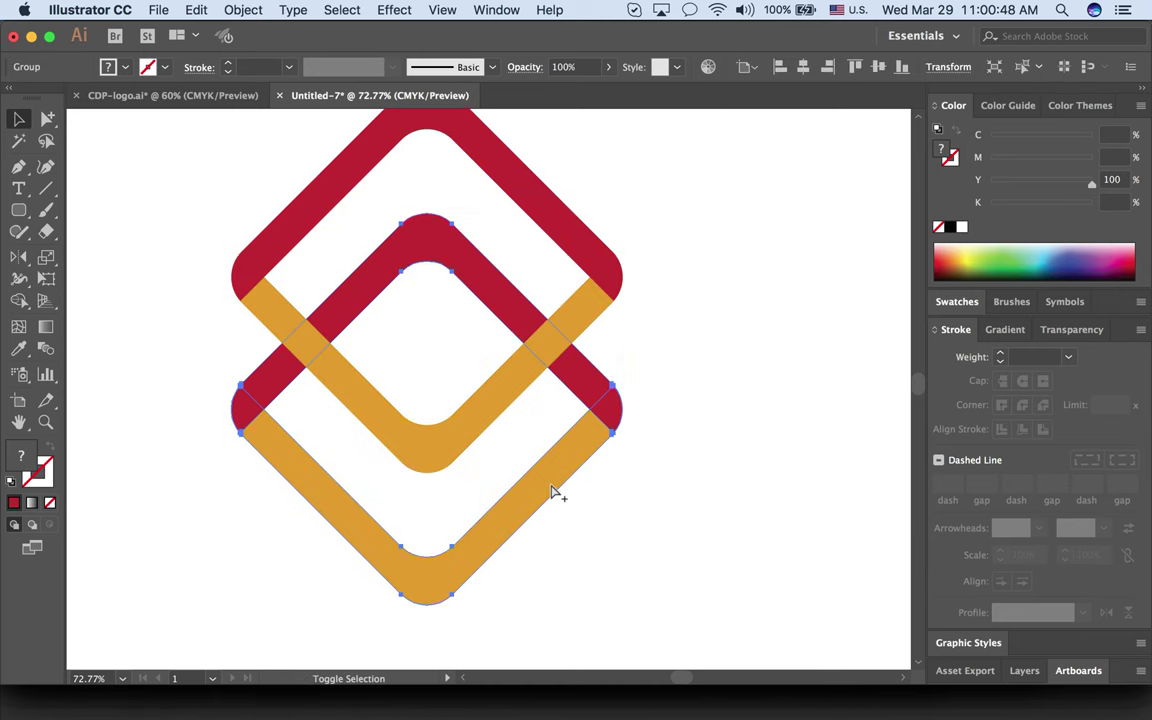
{"action": "left_click", "coordinate": [165, 292]}
{"action": "left_click_drag", "start_coordinate": [375, 335], "coordinate": [316, 362]}
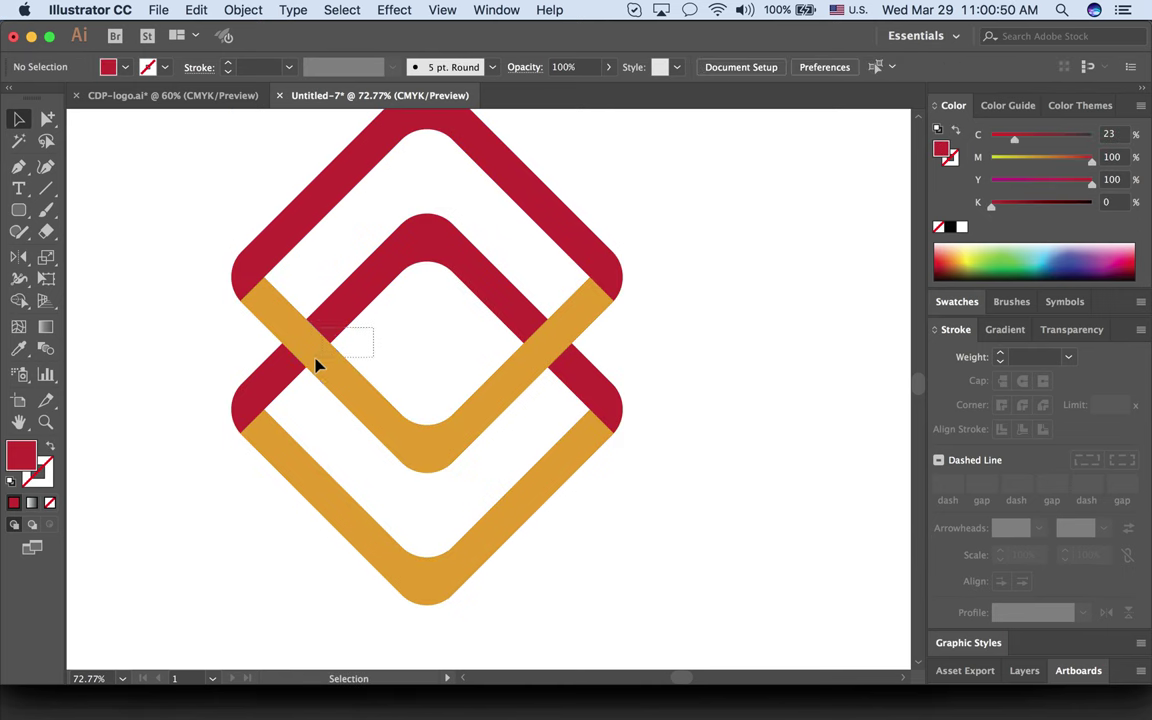
{"action": "left_click", "coordinate": [18, 279]}
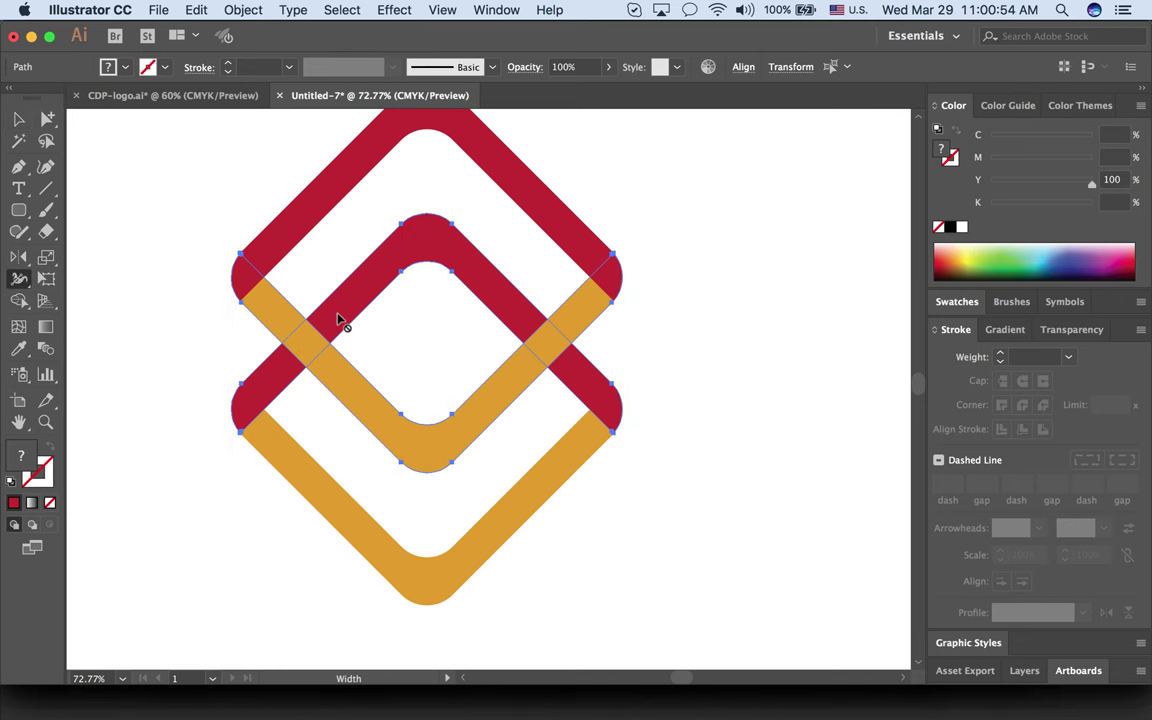
{"action": "left_click", "coordinate": [18, 119]}
{"action": "left_click", "coordinate": [165, 342]}
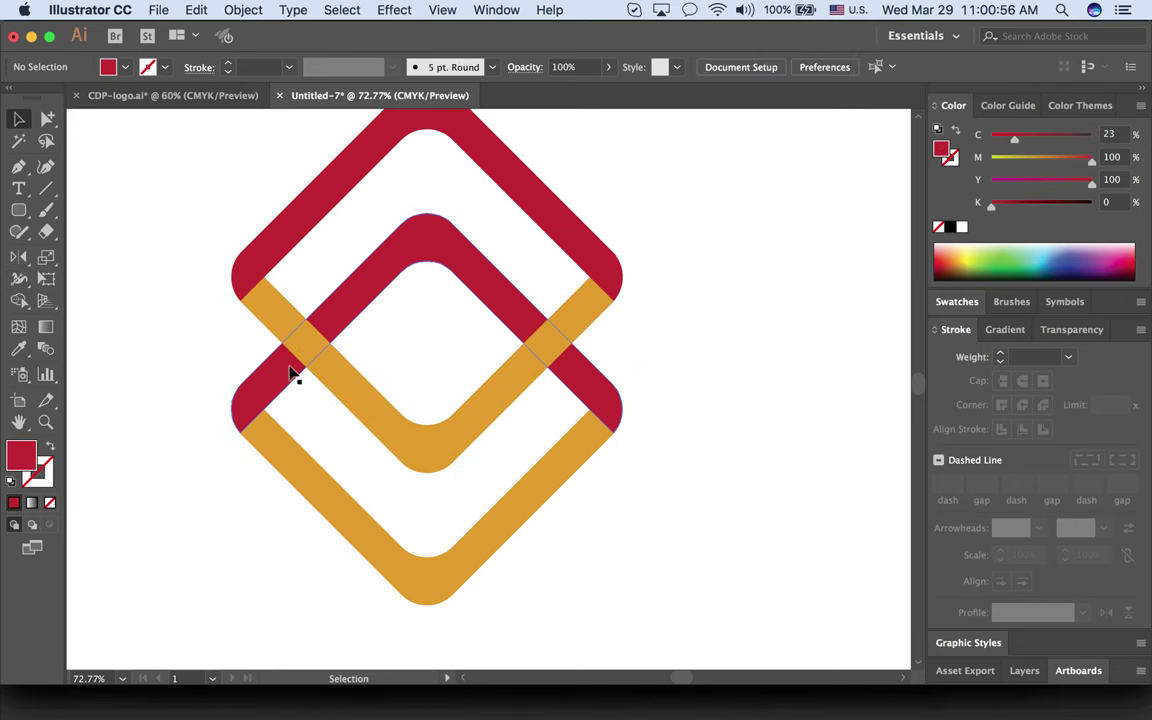
{"action": "left_click", "coordinate": [293, 374]}
{"action": "left_click", "coordinate": [278, 316], "text": "shift"}
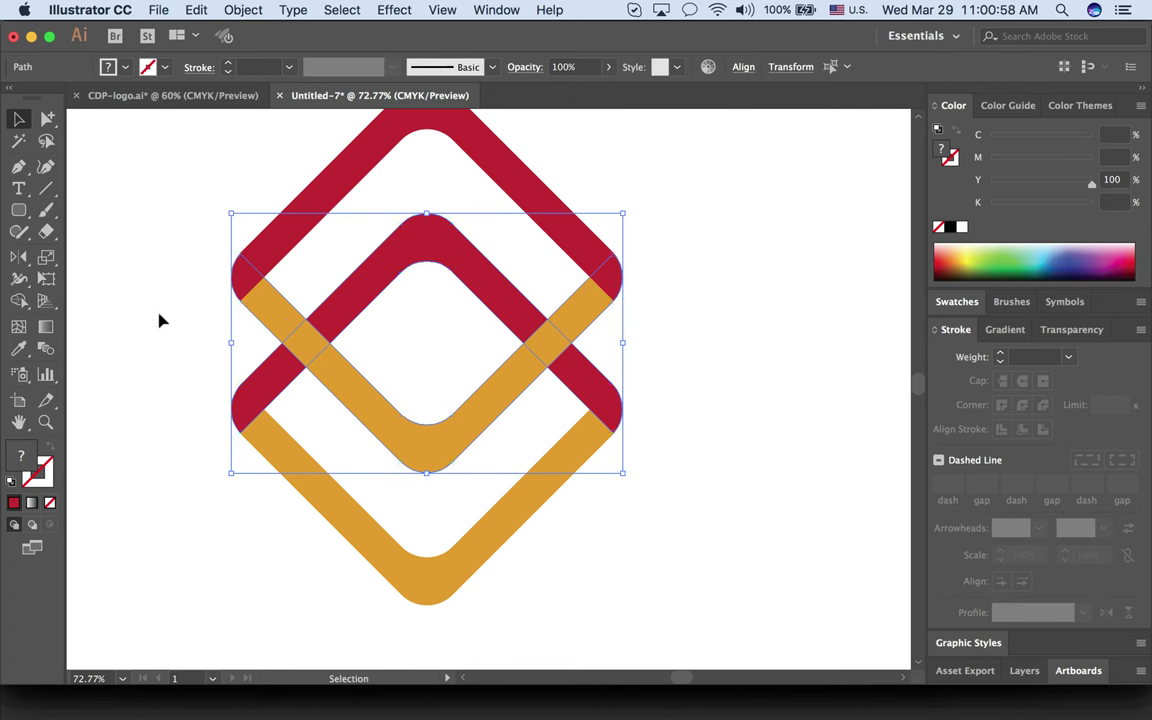
{"action": "left_click", "coordinate": [18, 279]}
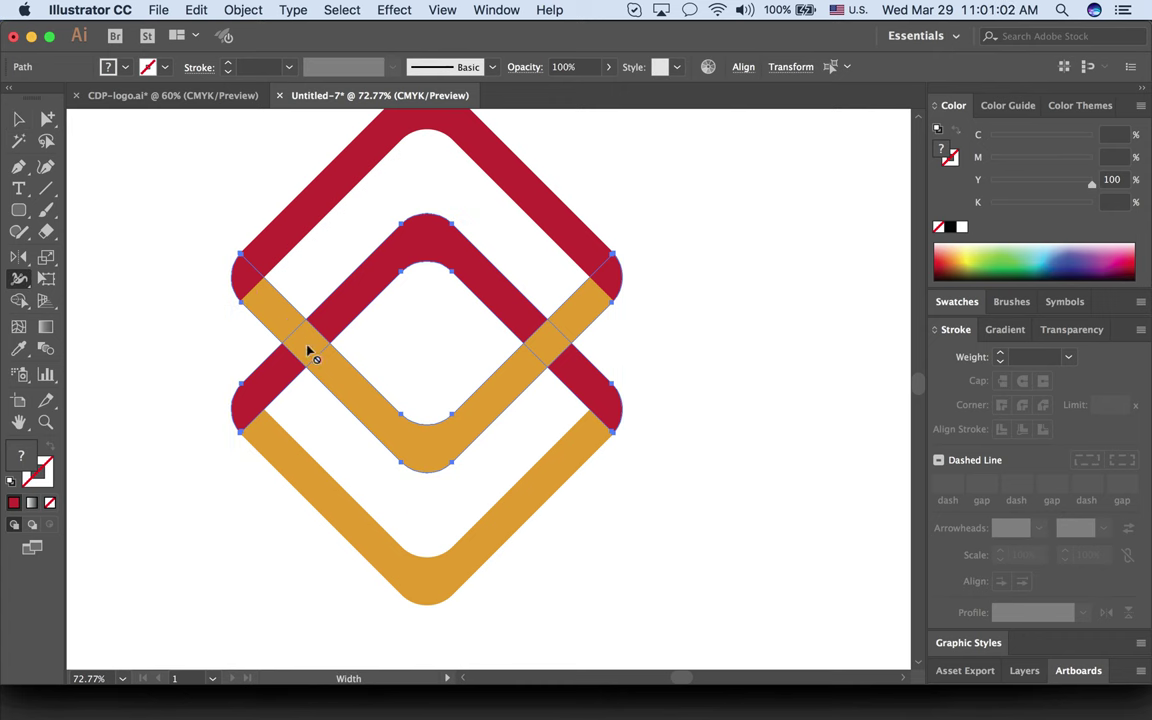
{"action": "key", "text": "v"}
{"action": "left_click", "coordinate": [148, 190]}
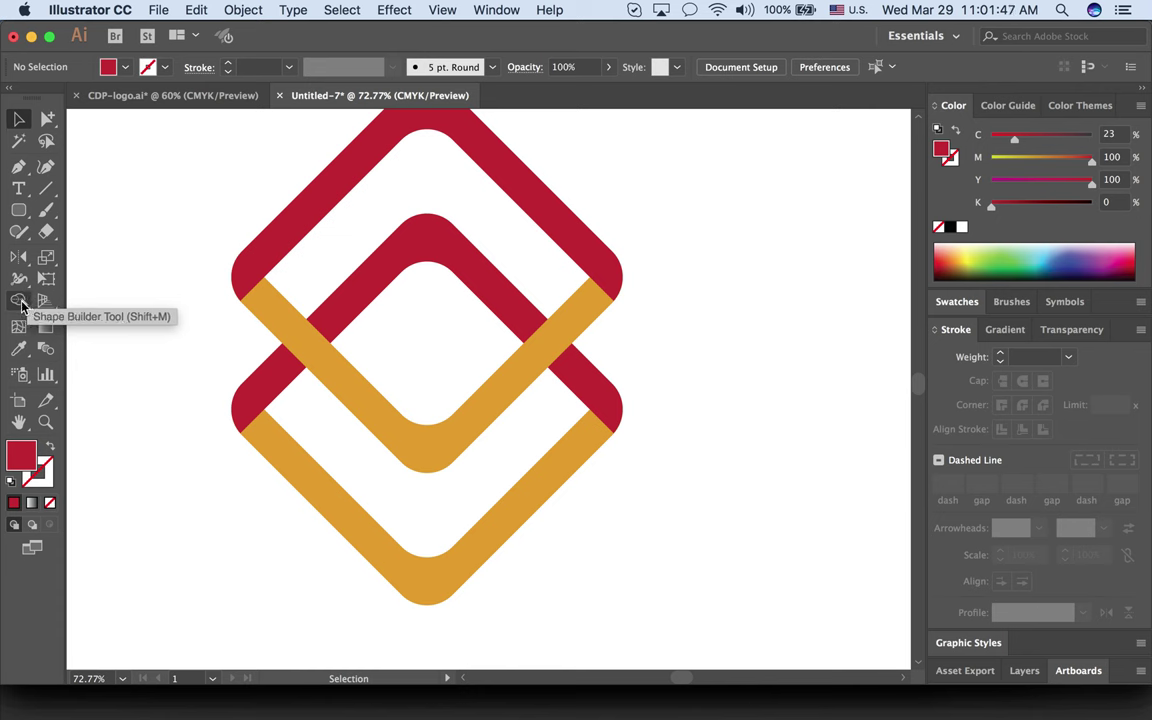
Step: Merge the left crossing into the crimson band with the Shape Builder Tool
{"action": "left_click", "coordinate": [19, 300]}
{"action": "key", "text": "v"}
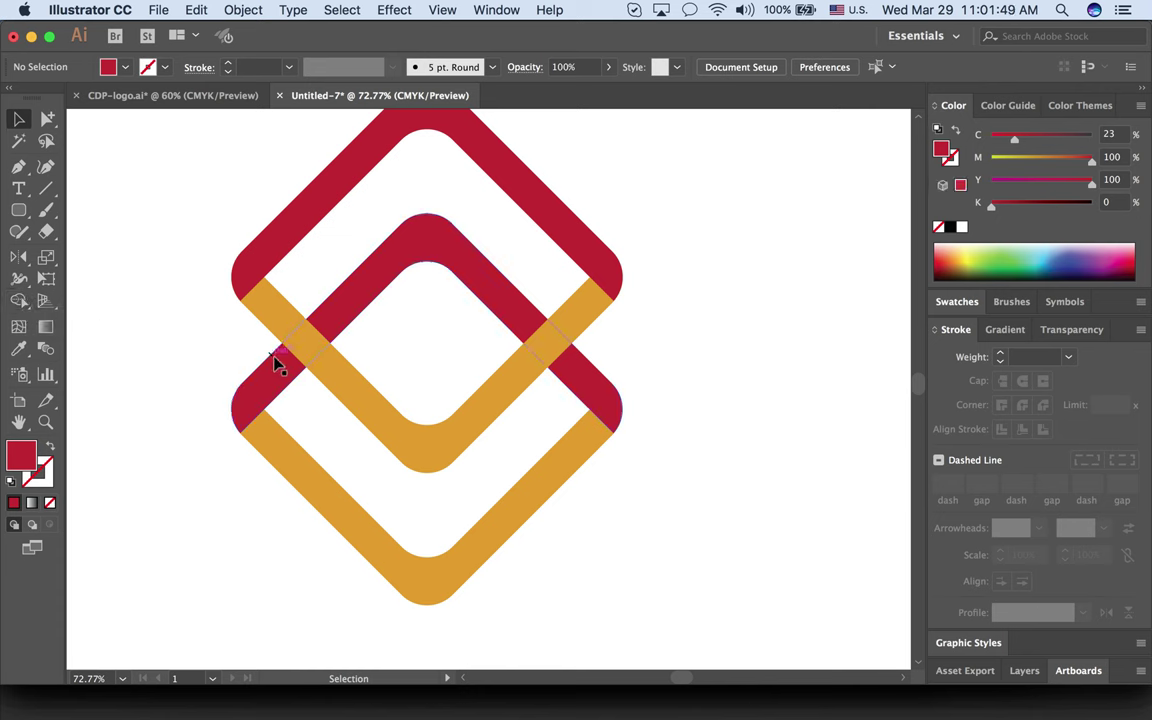
{"action": "left_click", "coordinate": [275, 360]}
{"action": "left_click", "coordinate": [298, 358], "text": "shift"}
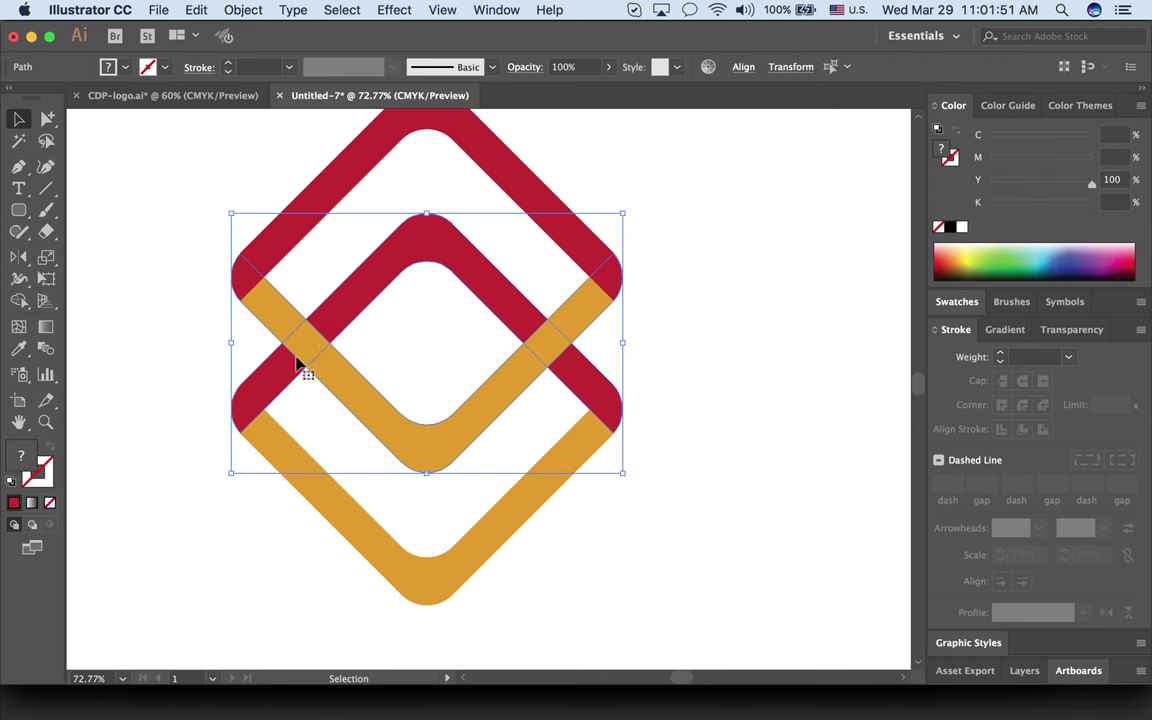
{"action": "left_click", "coordinate": [19, 302]}
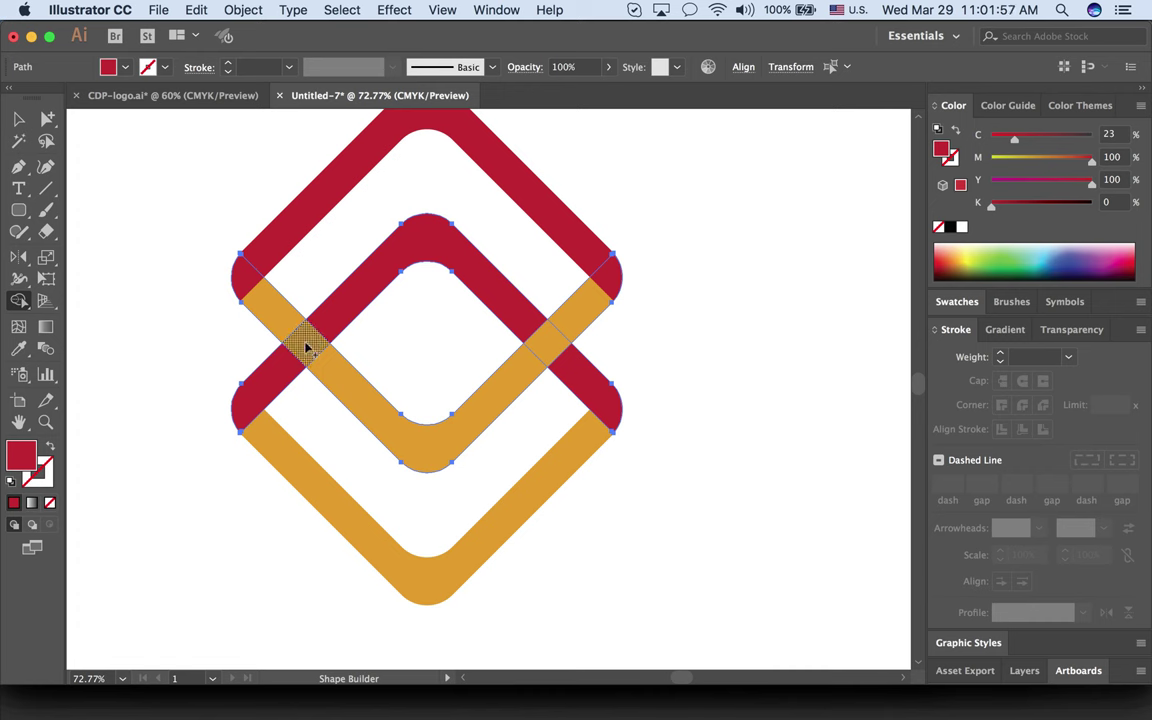
{"action": "left_click_drag", "start_coordinate": [279, 373], "coordinate": [340, 317]}
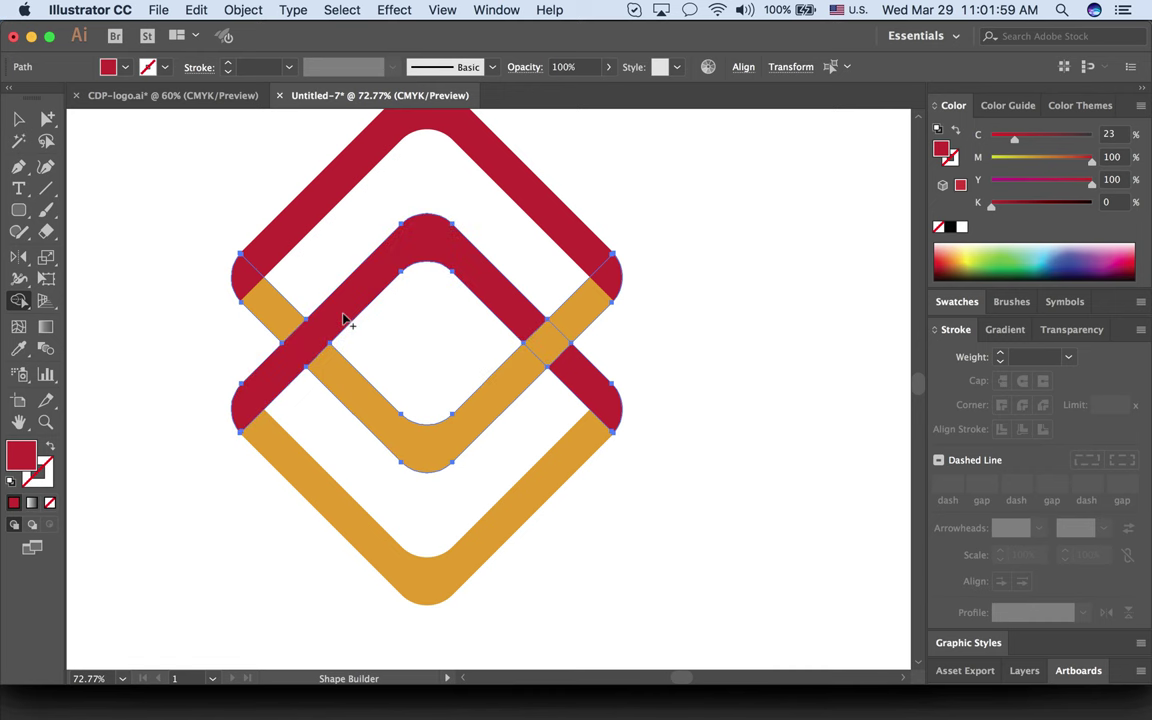
Step: Deselect, zoom out and centre the interlocked logo in the view
{"action": "left_click", "coordinate": [20, 120]}
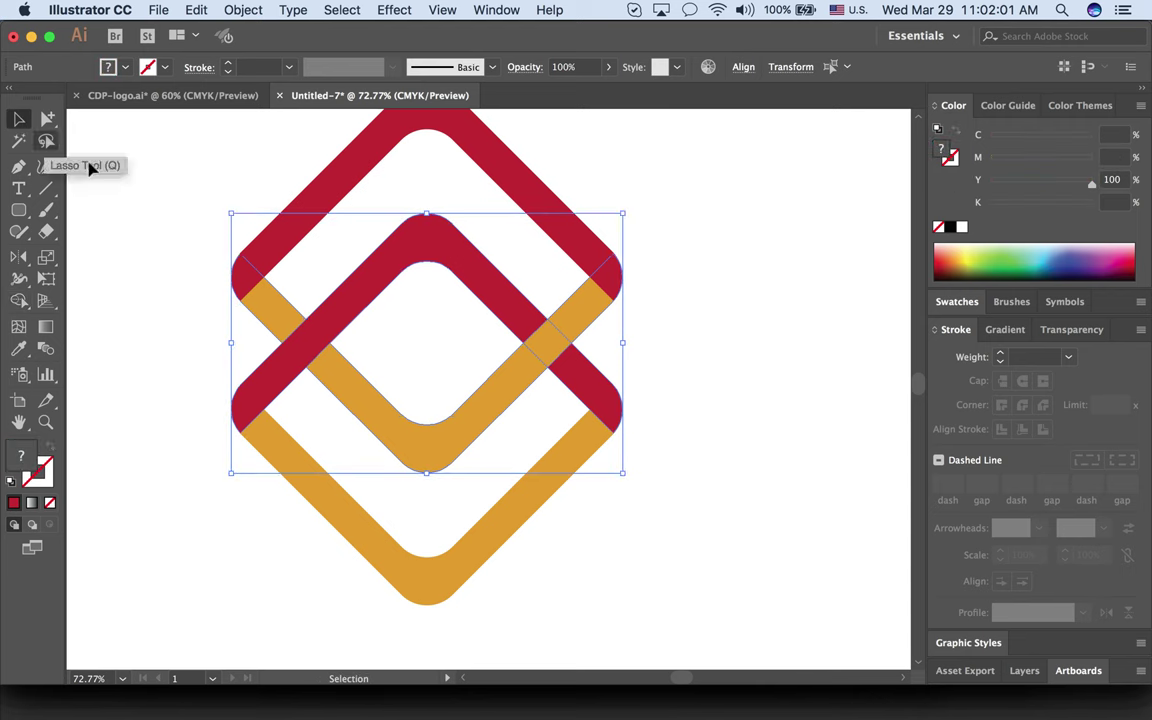
{"action": "left_click", "coordinate": [731, 372]}
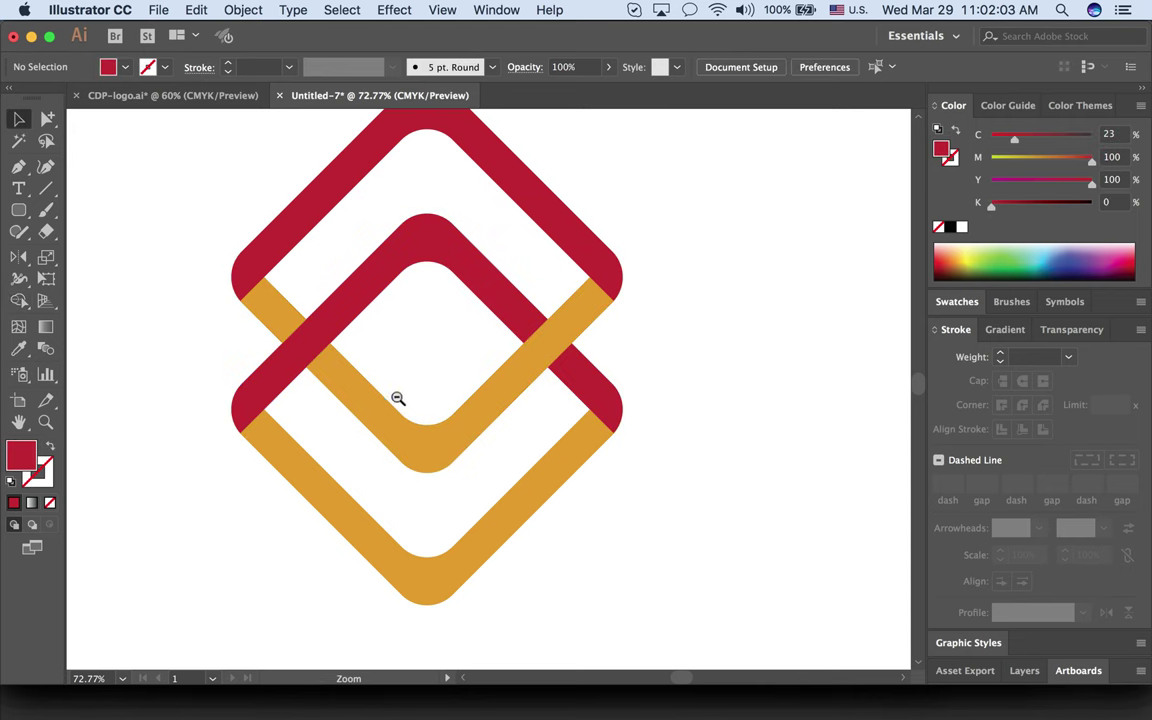
{"action": "left_click", "coordinate": [602, 416], "text": "alt+super"}
{"action": "left_click_drag", "start_coordinate": [607, 453], "coordinate": [648, 452]}
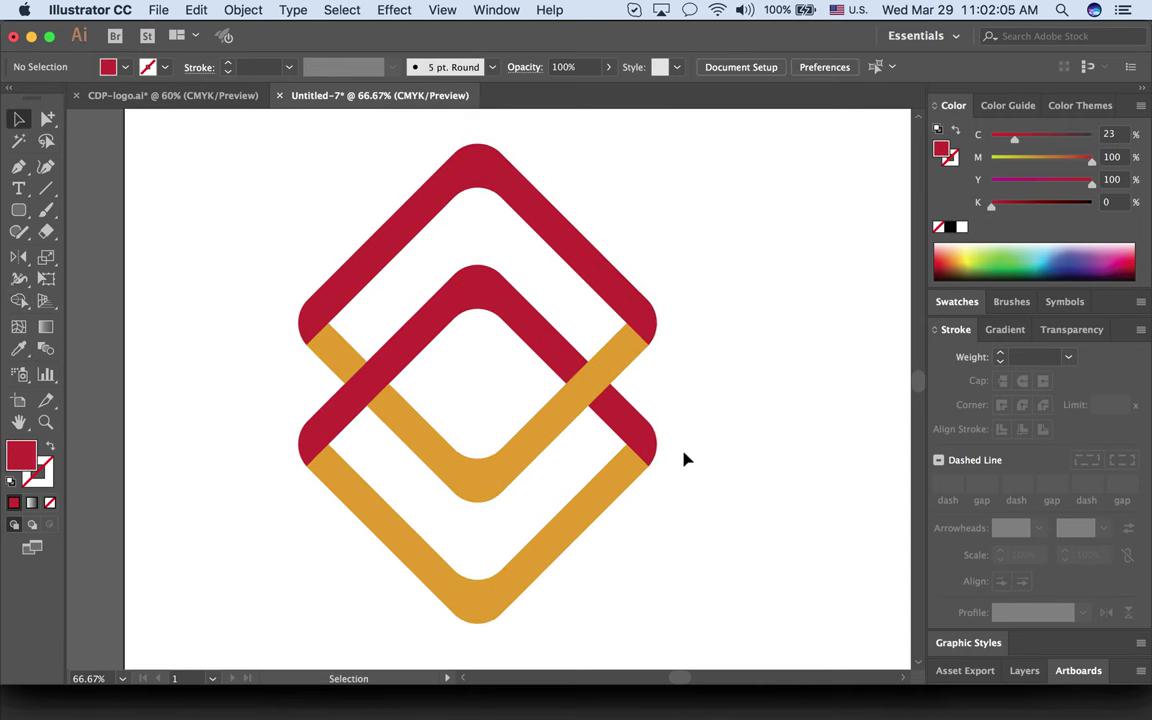